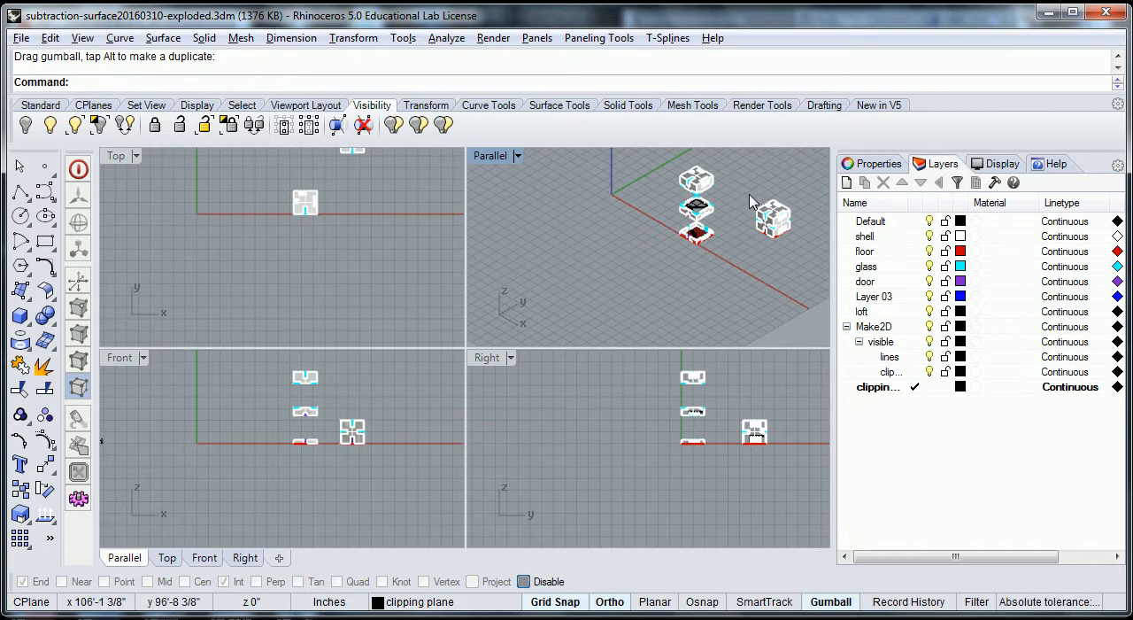
{"action": "scroll", "coordinate": [789, 237], "scroll_direction": "up", "scroll_amount": 6}
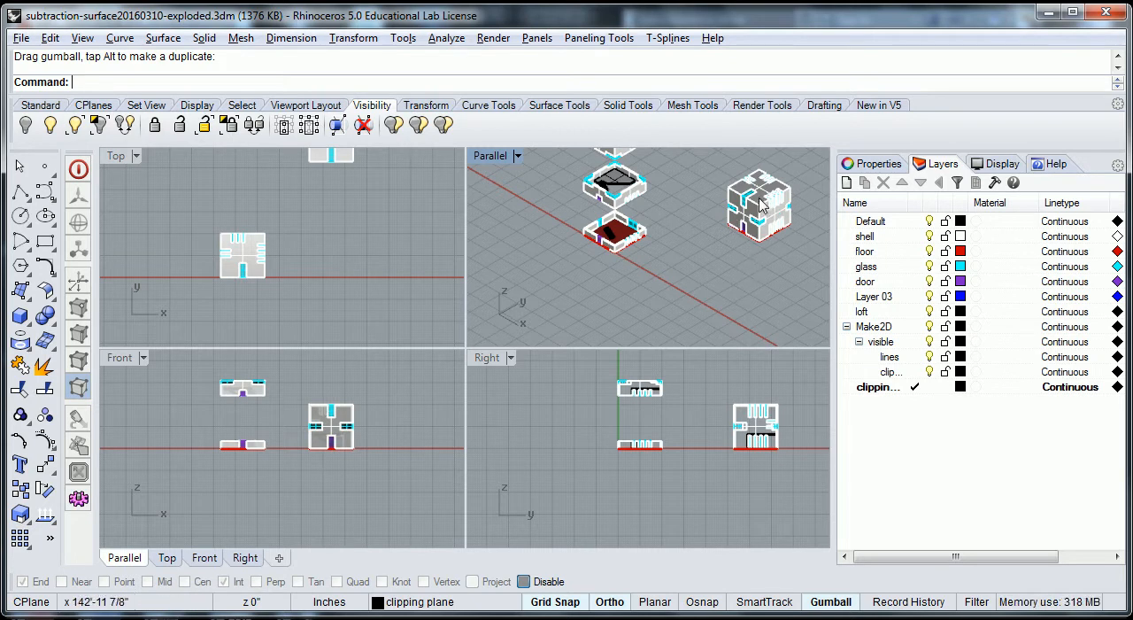
{"action": "scroll", "coordinate": [789, 455], "scroll_direction": "up", "scroll_amount": 4}
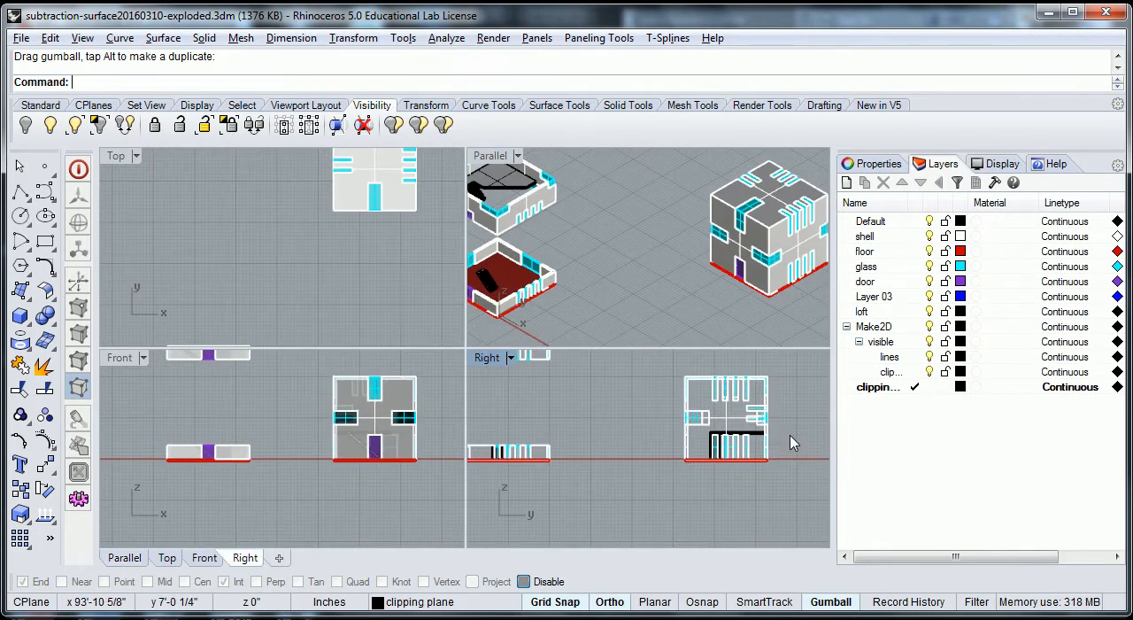
{"action": "scroll", "coordinate": [702, 438], "scroll_direction": "down", "scroll_amount": 4}
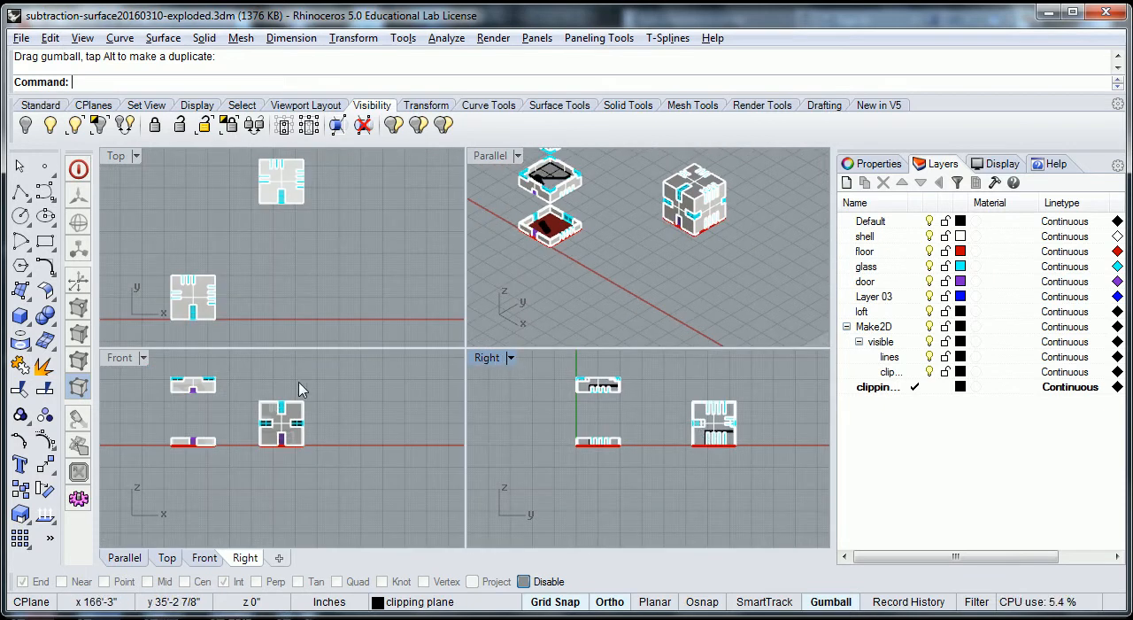
{"action": "left_click_drag", "start_coordinate": [251, 391], "coordinate": [316, 468]}
{"action": "left_click", "coordinate": [269, 532]}
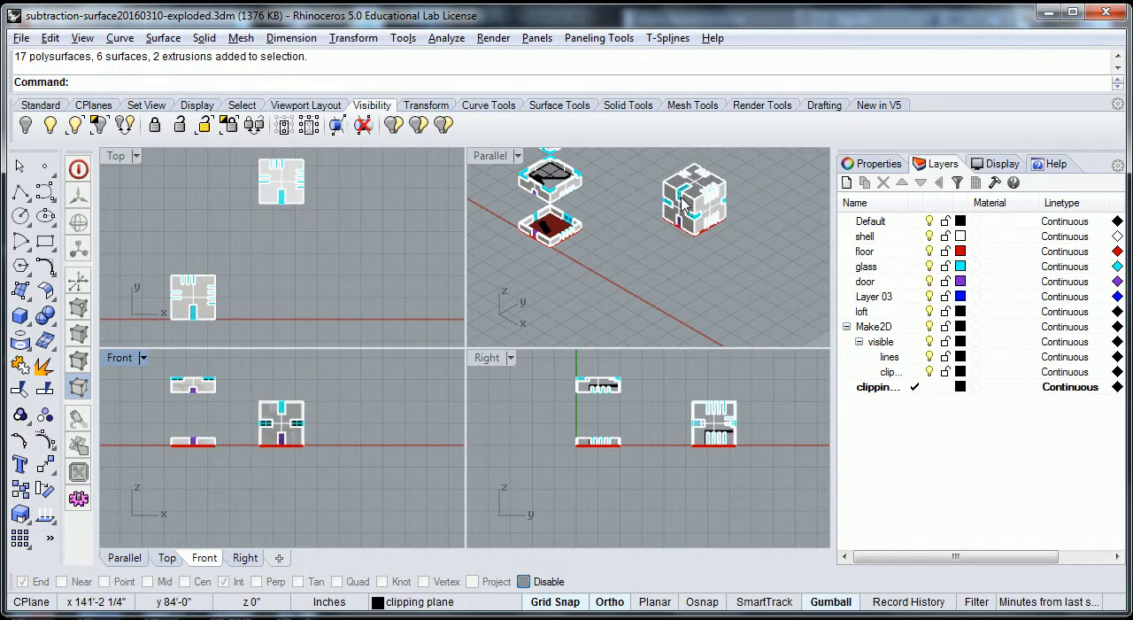
- Draw a vertical polyline in the front view from the midpoint of the assembled cube's base edge to above its roof
{"action": "scroll", "coordinate": [681, 193], "scroll_direction": "up", "scroll_amount": 10}
{"action": "scroll", "coordinate": [675, 193], "scroll_direction": "down", "scroll_amount": 5}
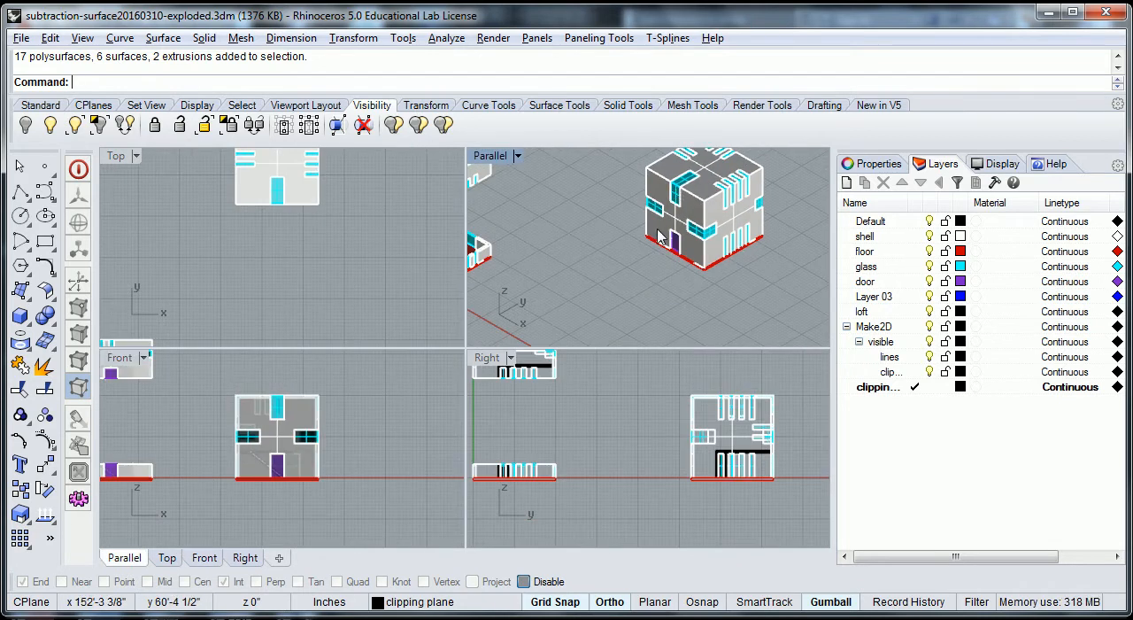
{"action": "left_click", "coordinate": [20, 193]}
{"action": "scroll", "coordinate": [276, 407], "scroll_direction": "up", "scroll_amount": 6}
{"action": "scroll", "coordinate": [276, 407], "scroll_direction": "up", "scroll_amount": 3}
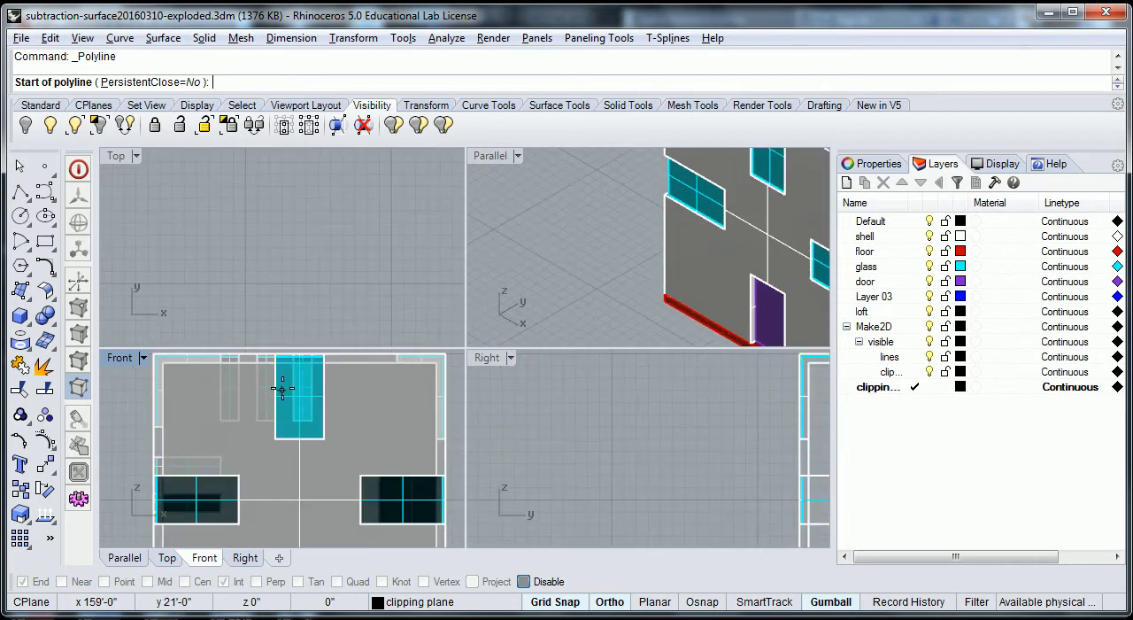
{"action": "scroll", "coordinate": [299, 366], "scroll_direction": "down", "scroll_amount": 2}
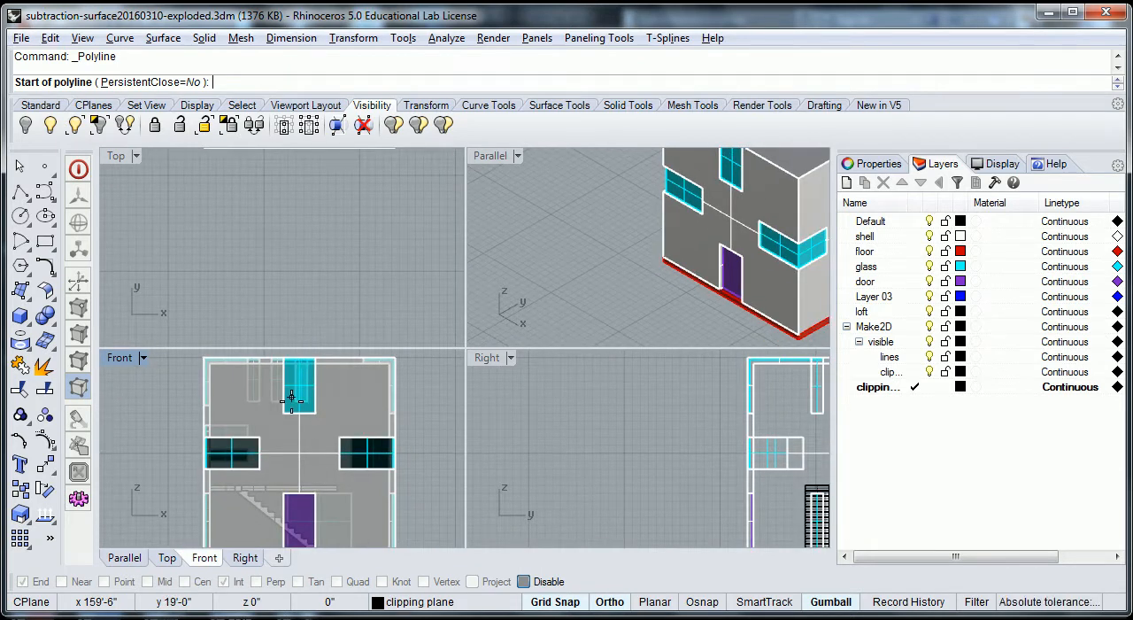
{"action": "scroll", "coordinate": [288, 469], "scroll_direction": "down", "scroll_amount": 3}
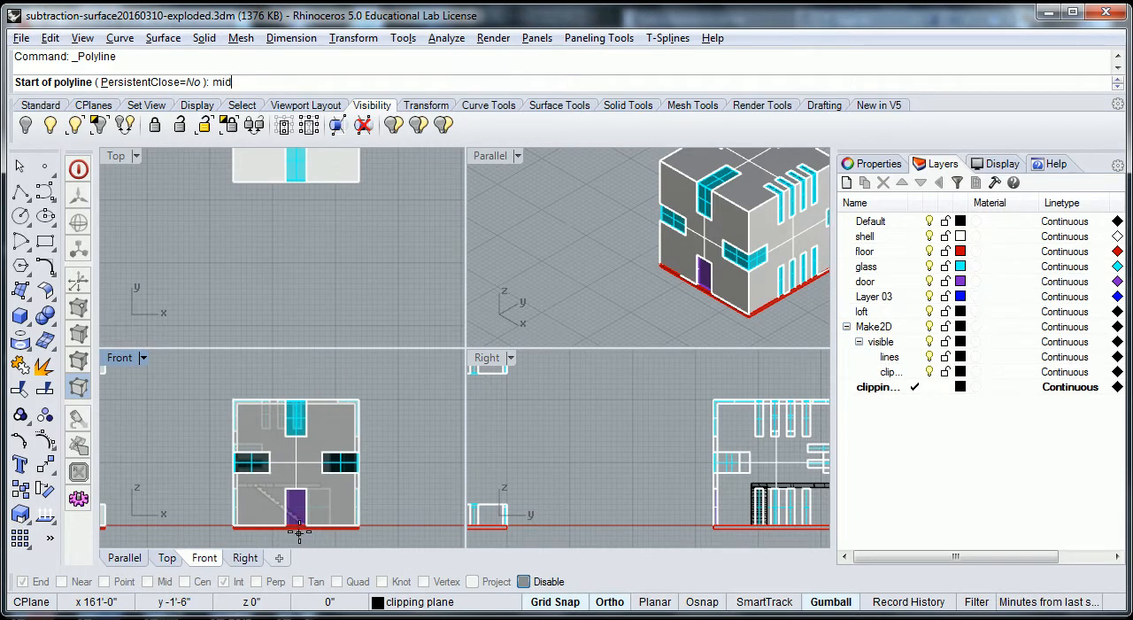
{"action": "key", "text": "Return"}
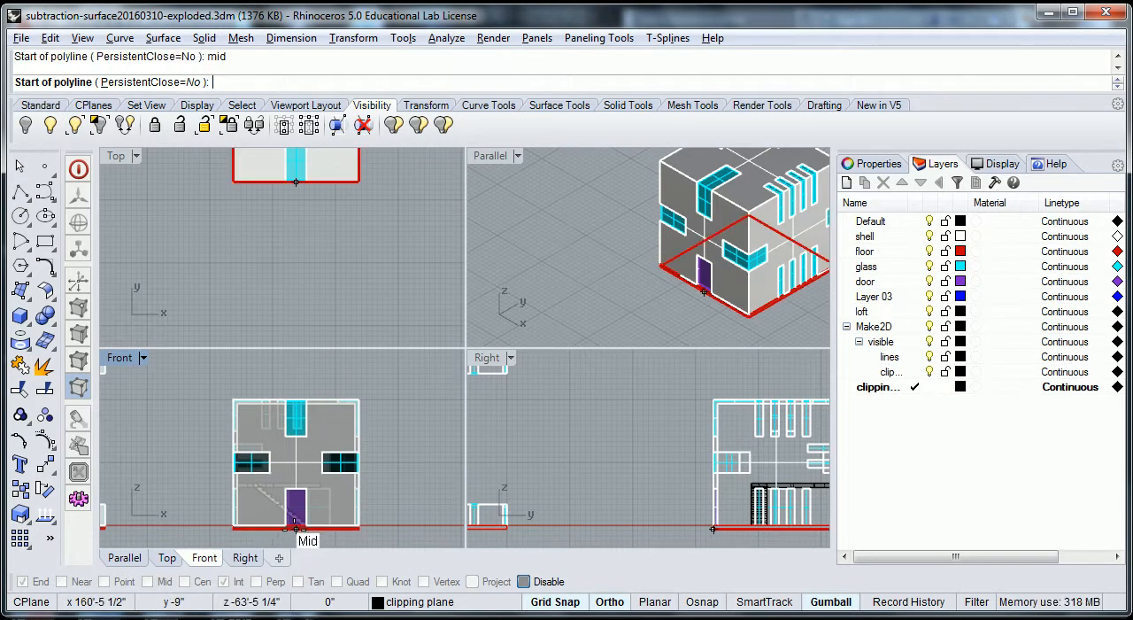
{"action": "left_click", "coordinate": [296, 530]}
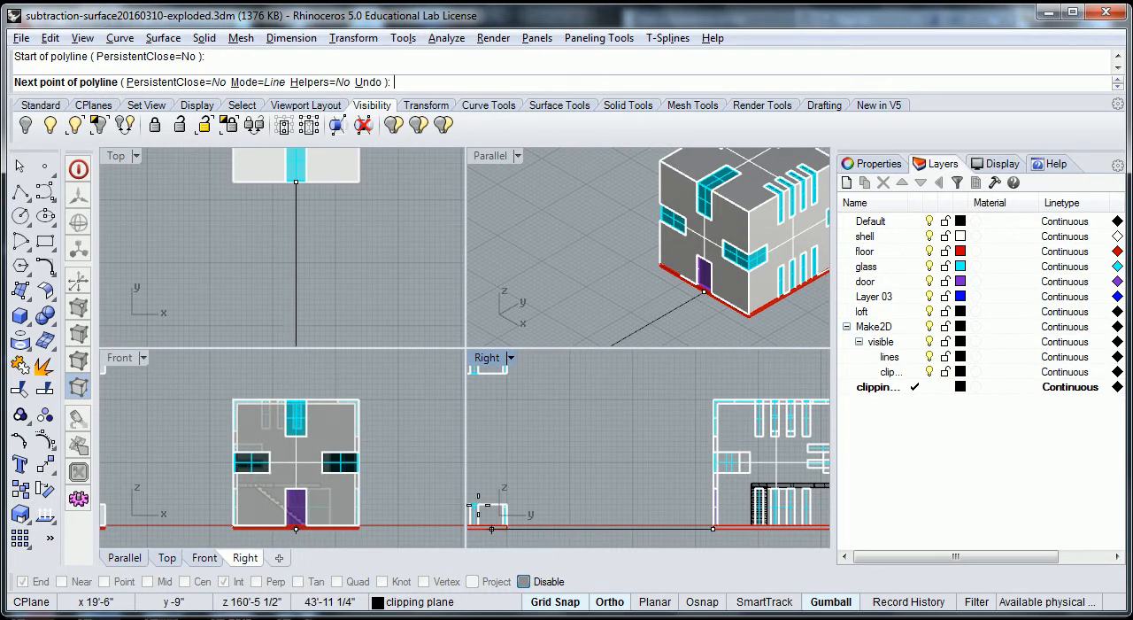
{"action": "left_click", "coordinate": [326, 360]}
{"action": "key", "text": "Return"}
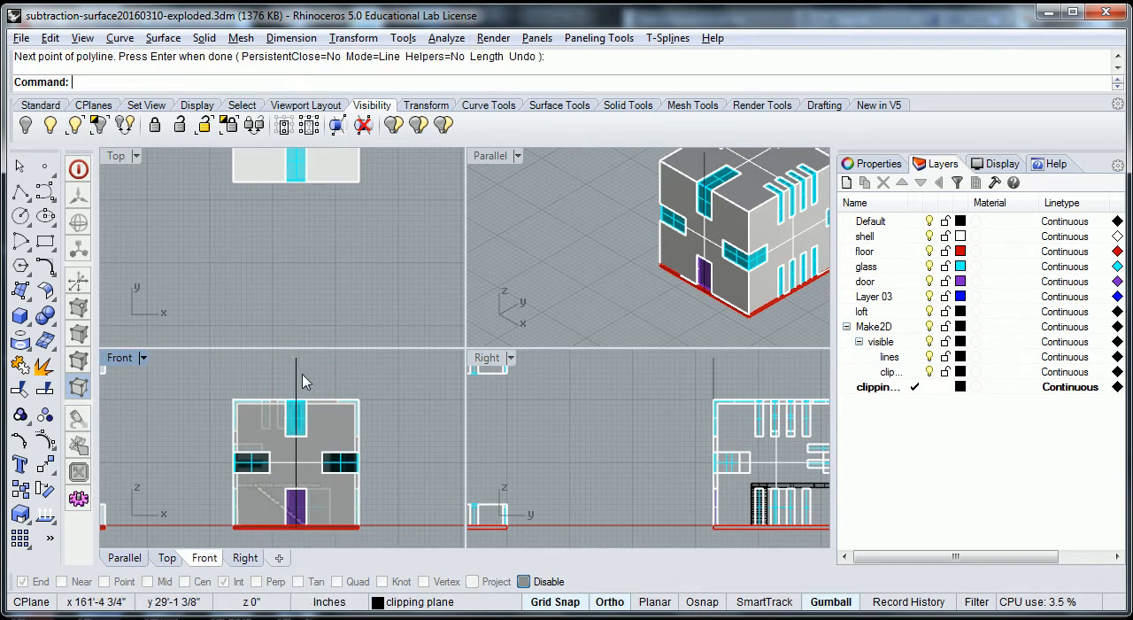
- Move the vertical line straight down so it extends past both the roof and the base of the cube
{"action": "left_click", "coordinate": [296, 382]}
{"action": "left_click", "coordinate": [299, 395]}
{"action": "left_click", "coordinate": [382, 469]}
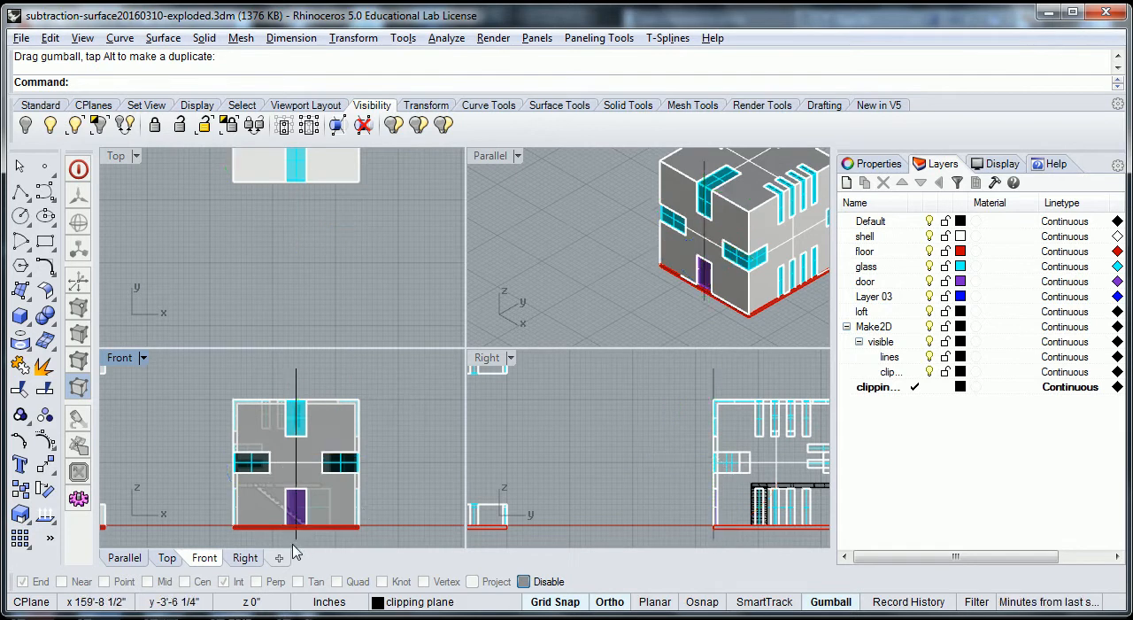
- Examine the cutting line on the assembled cube and the exploded floor pieces in the enlarged front view
{"action": "scroll", "coordinate": [294, 545], "scroll_direction": "up", "scroll_amount": 2}
{"action": "double_click", "coordinate": [119, 357]}
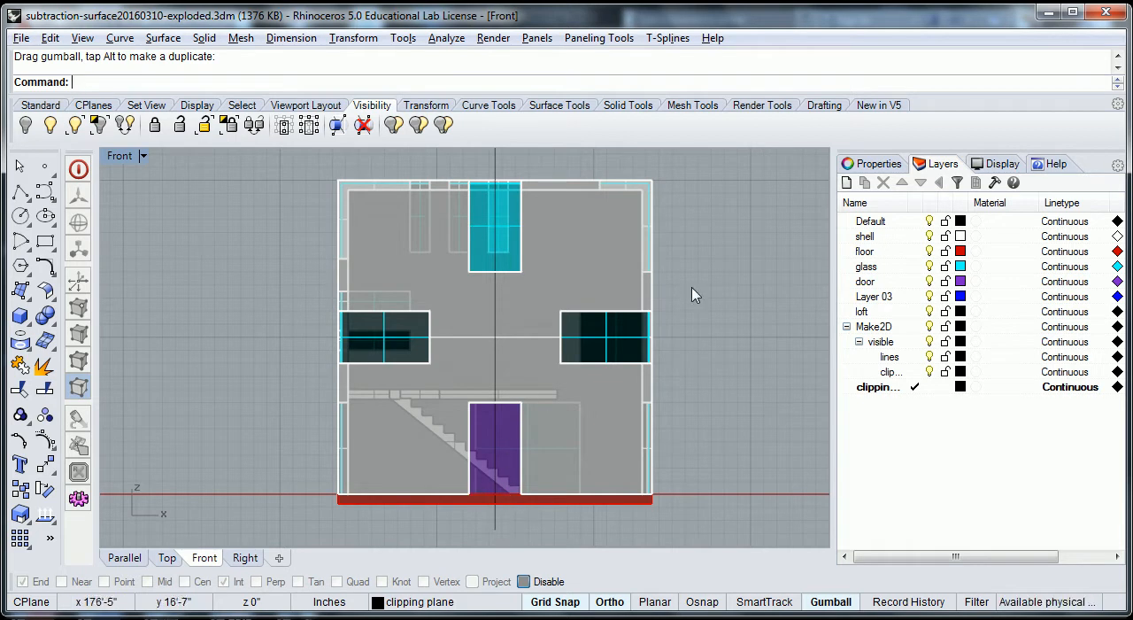
{"action": "scroll", "coordinate": [743, 278], "scroll_direction": "down", "scroll_amount": 2}
{"action": "scroll", "coordinate": [743, 278], "scroll_direction": "down", "scroll_amount": 5}
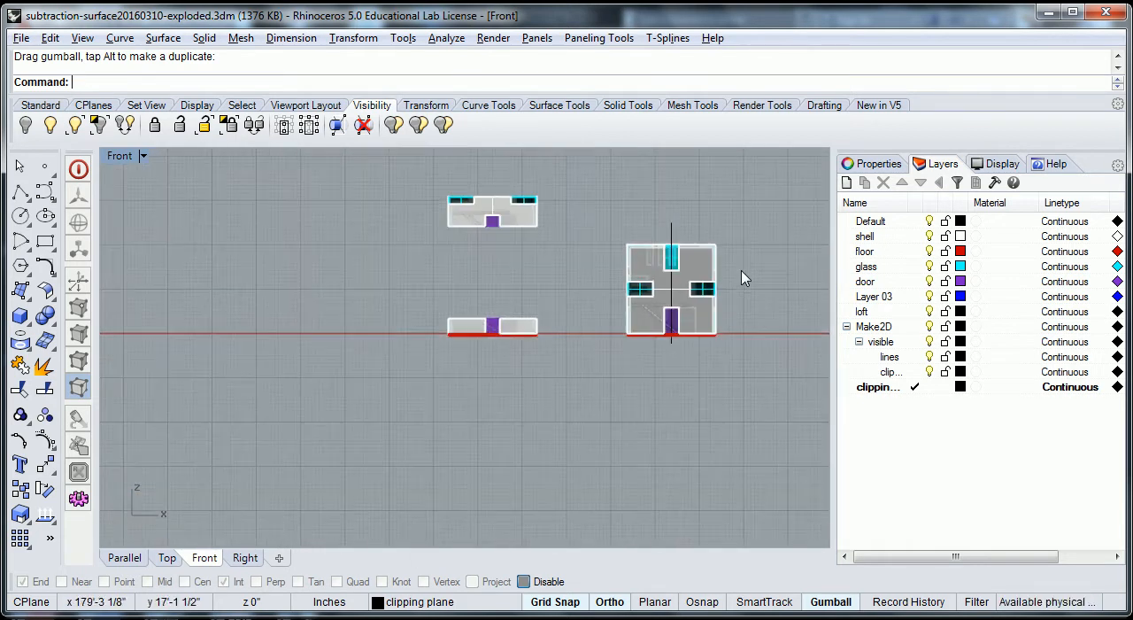
{"action": "right_click_drag", "start_coordinate": [725, 224], "coordinate": [604, 328]}
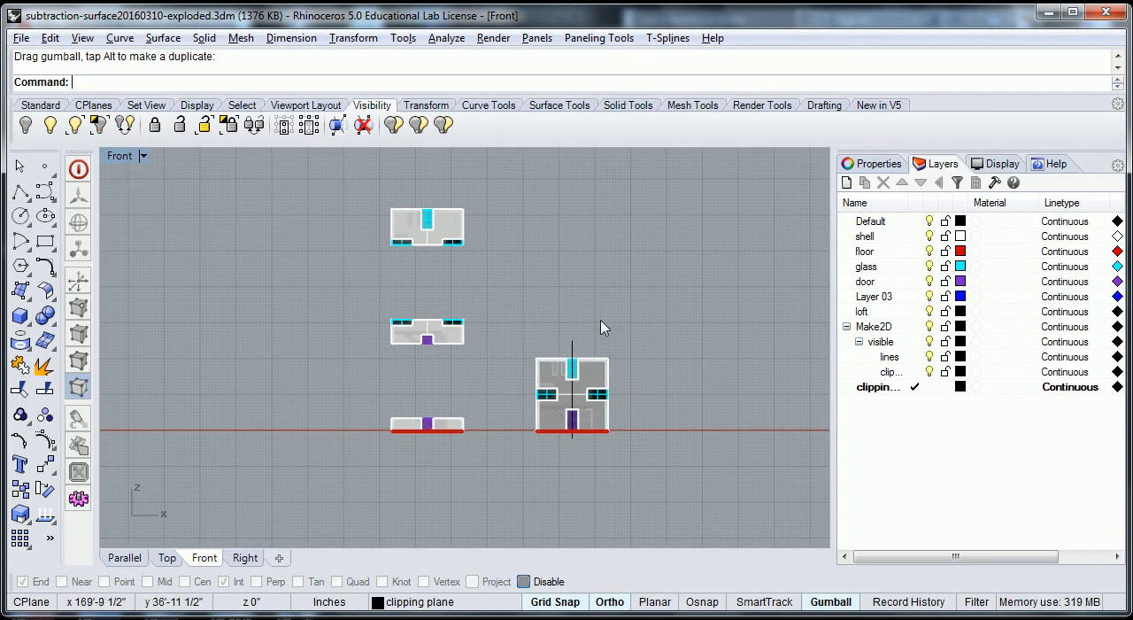
{"action": "scroll", "coordinate": [582, 413], "scroll_direction": "up", "scroll_amount": 1}
{"action": "scroll", "coordinate": [582, 413], "scroll_direction": "up", "scroll_amount": 1}
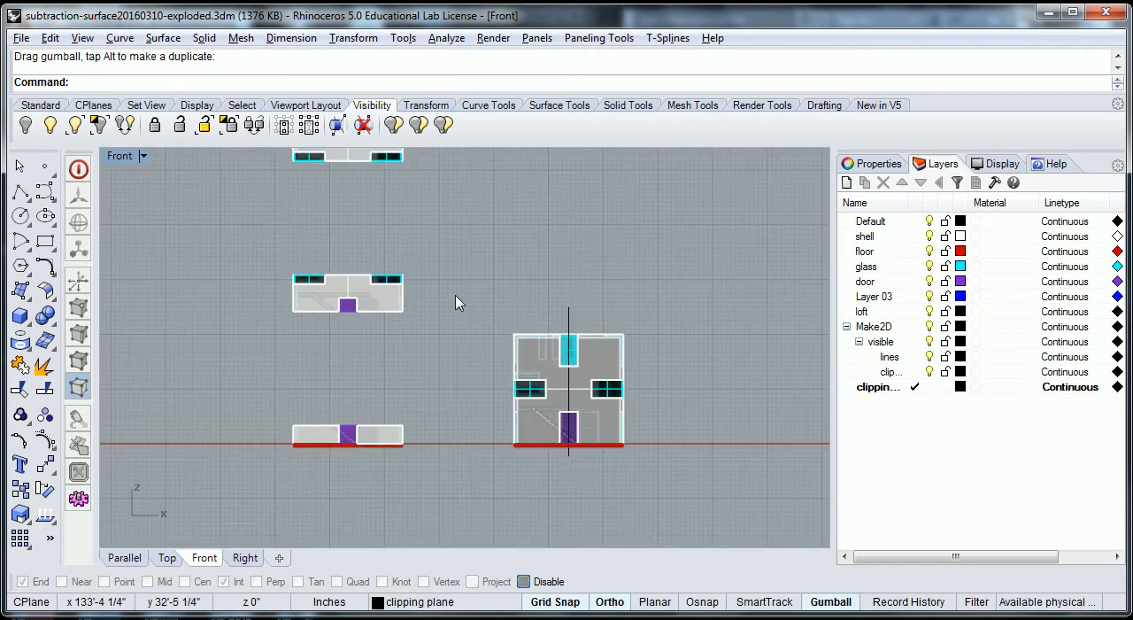
{"action": "scroll", "coordinate": [500, 315], "scroll_direction": "down", "scroll_amount": 2}
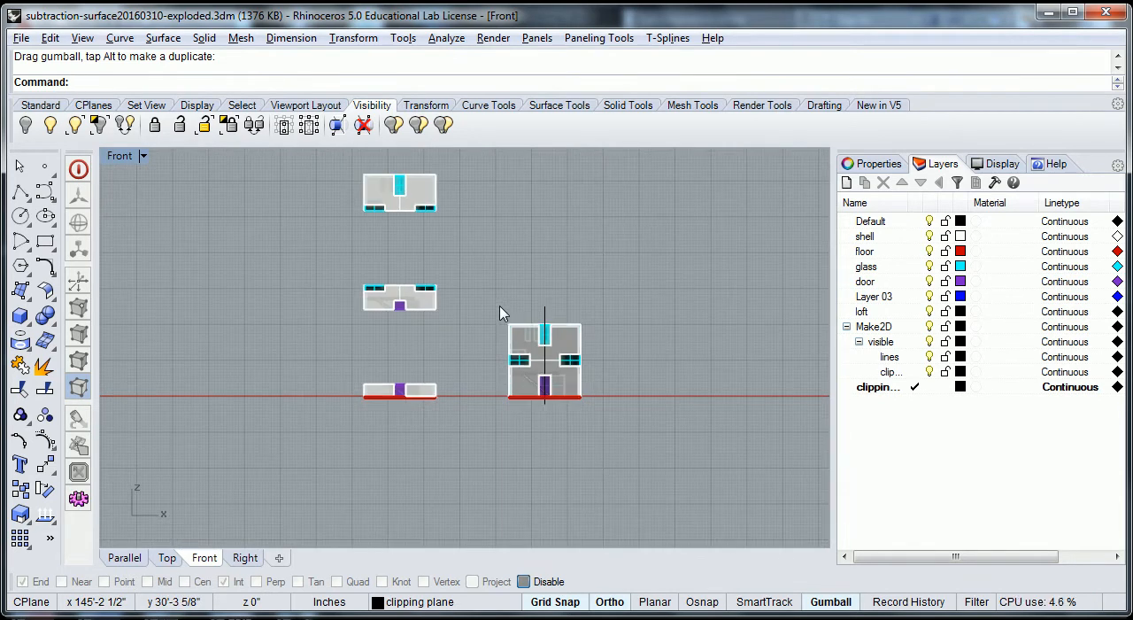
{"action": "double_click", "coordinate": [120, 155]}
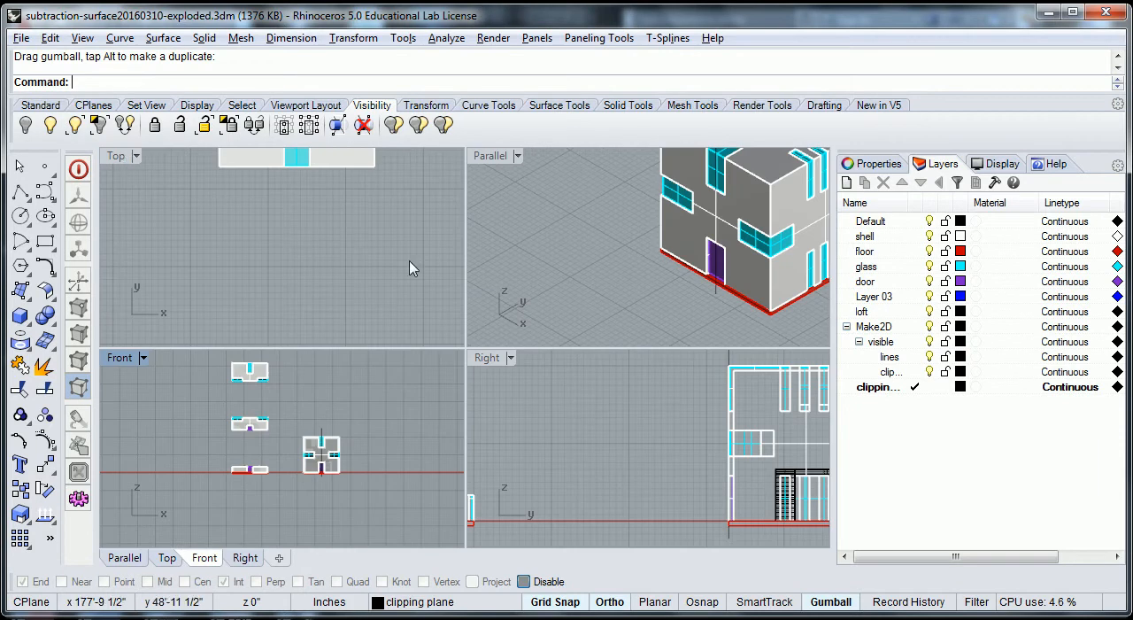
- Duplicate the assembled cube with its cutting line well away from the original, and delete the line from the copy
{"action": "left_click_drag", "start_coordinate": [581, 209], "coordinate": [694, 328]}
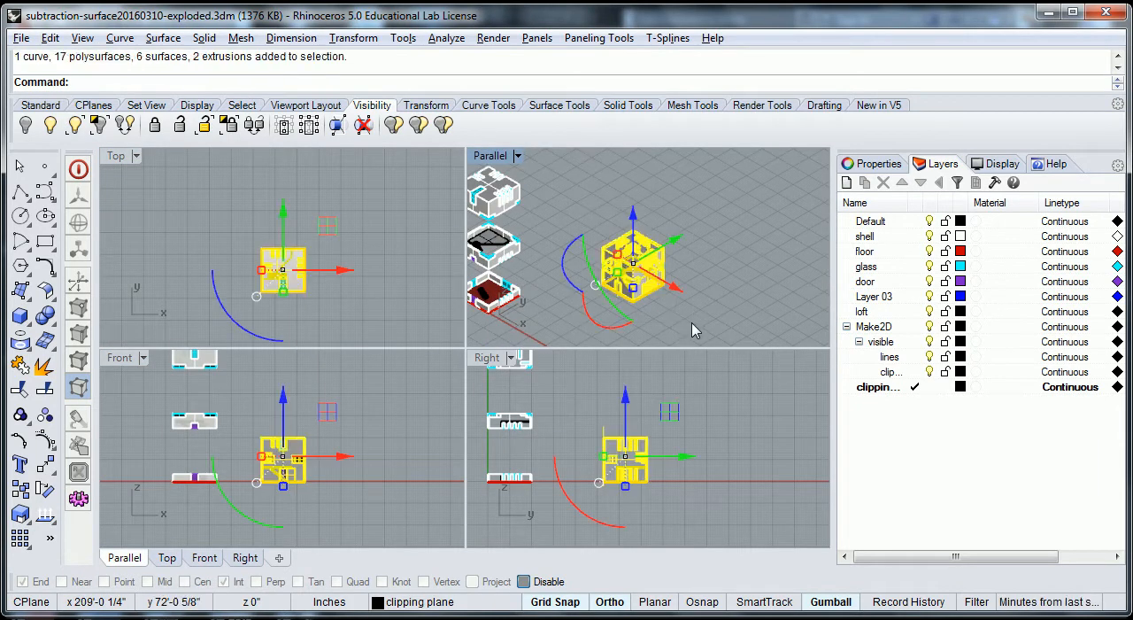
{"action": "left_click_drag", "start_coordinate": [673, 244], "coordinate": [763, 191]}
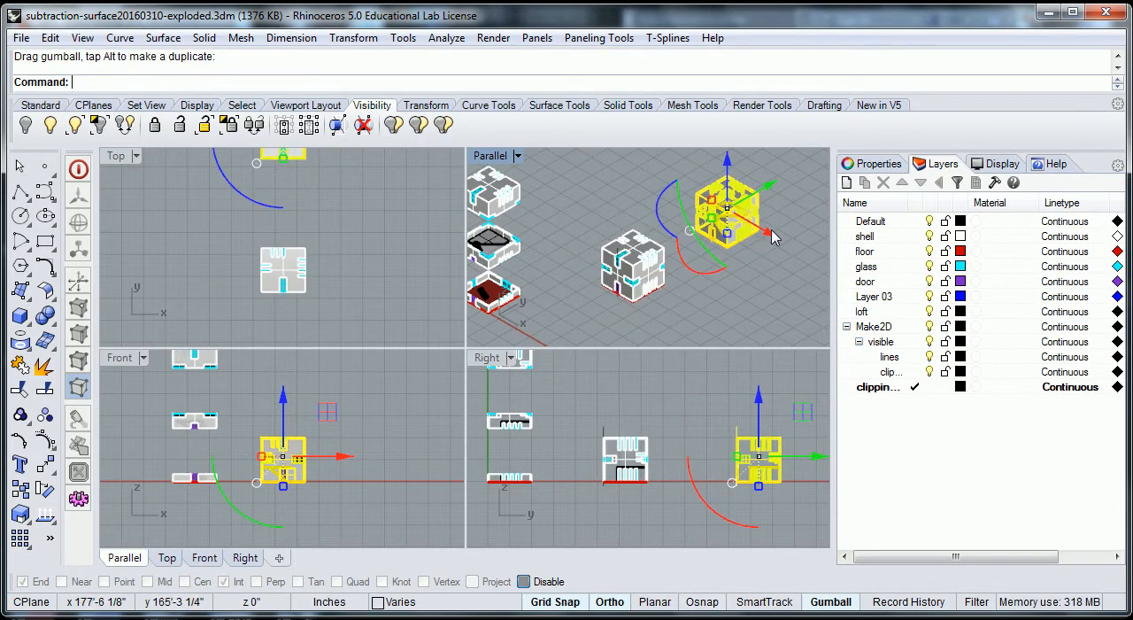
{"action": "left_click_drag", "start_coordinate": [760, 232], "coordinate": [823, 303]}
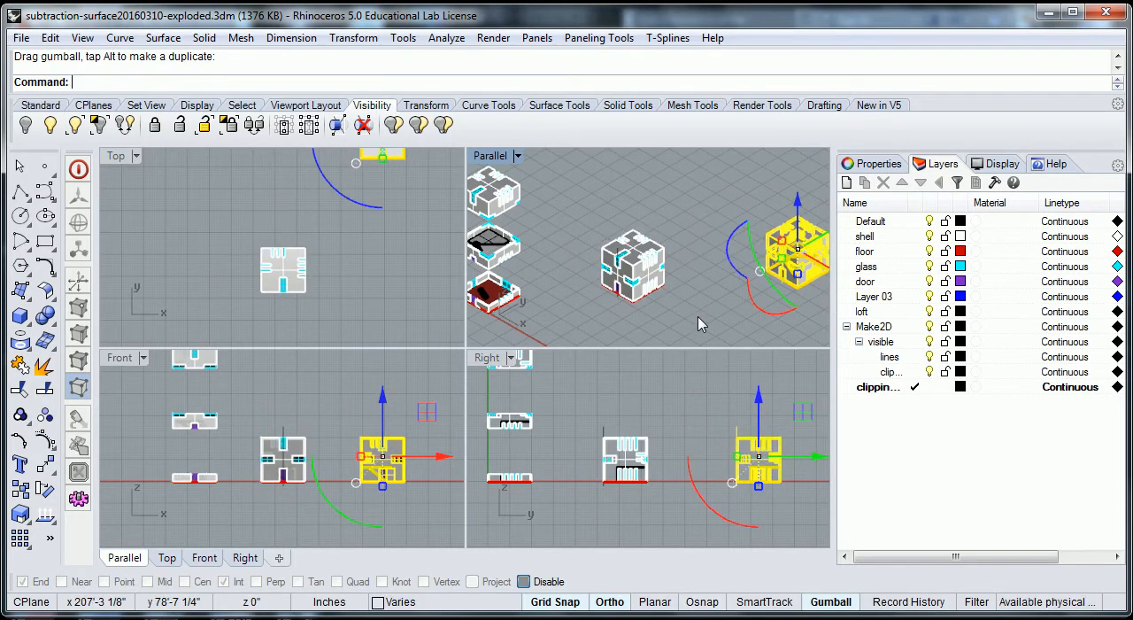
{"action": "key", "text": "Escape"}
{"action": "left_click", "coordinate": [784, 246]}
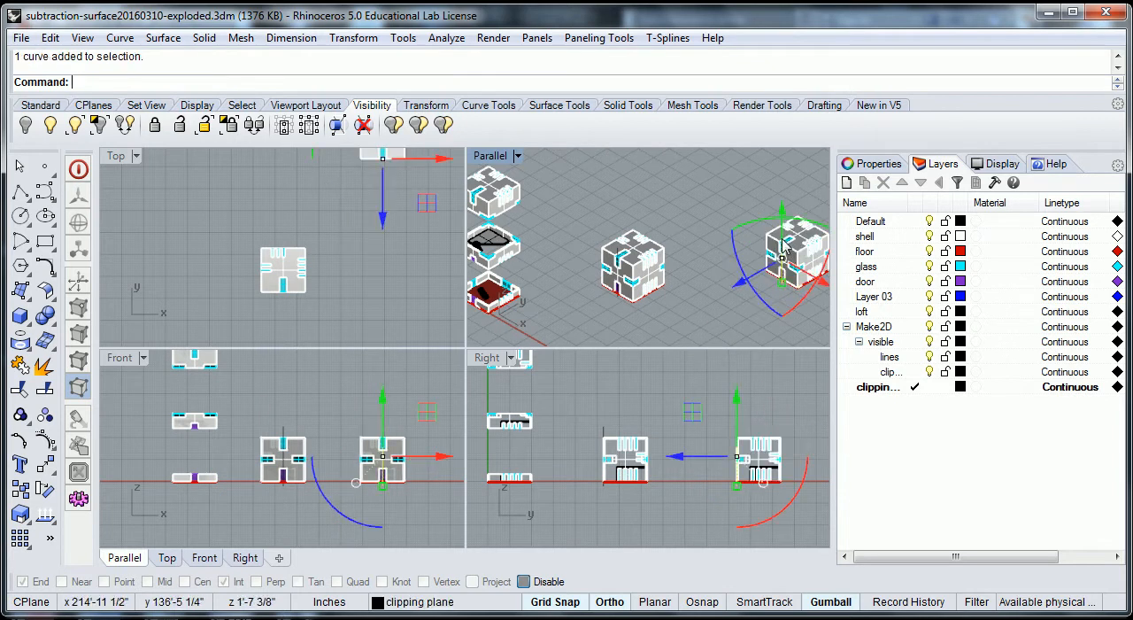
{"action": "key", "text": "Delete"}
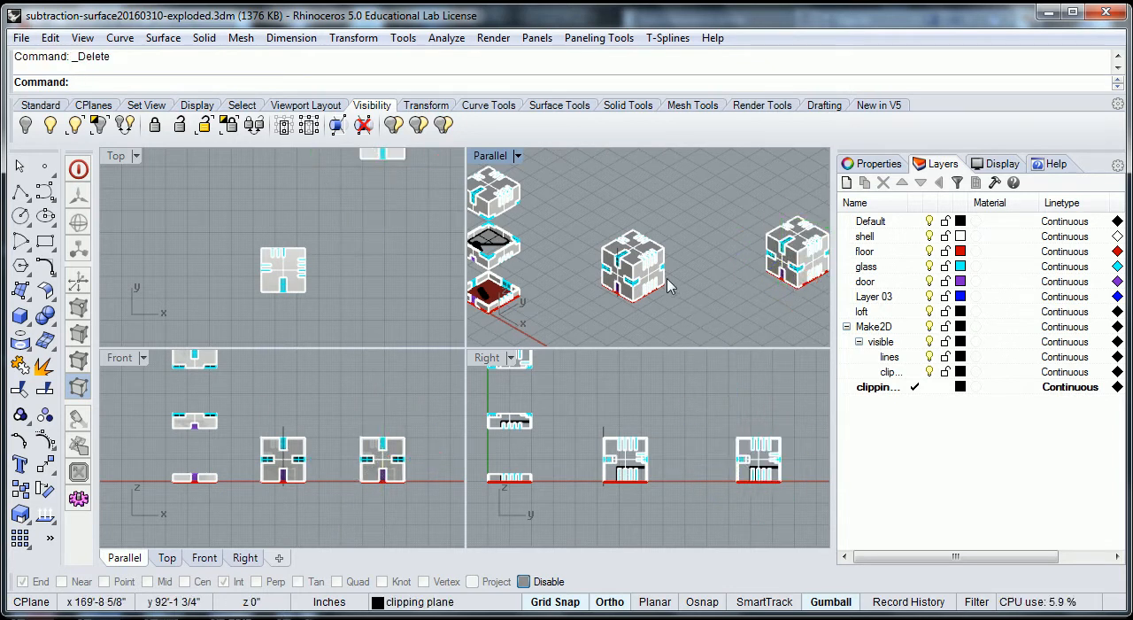
- Split all objects of the original assembled cube in the front view, using the vertical line as the cutting object
{"action": "scroll", "coordinate": [605, 295], "scroll_direction": "up", "scroll_amount": 2}
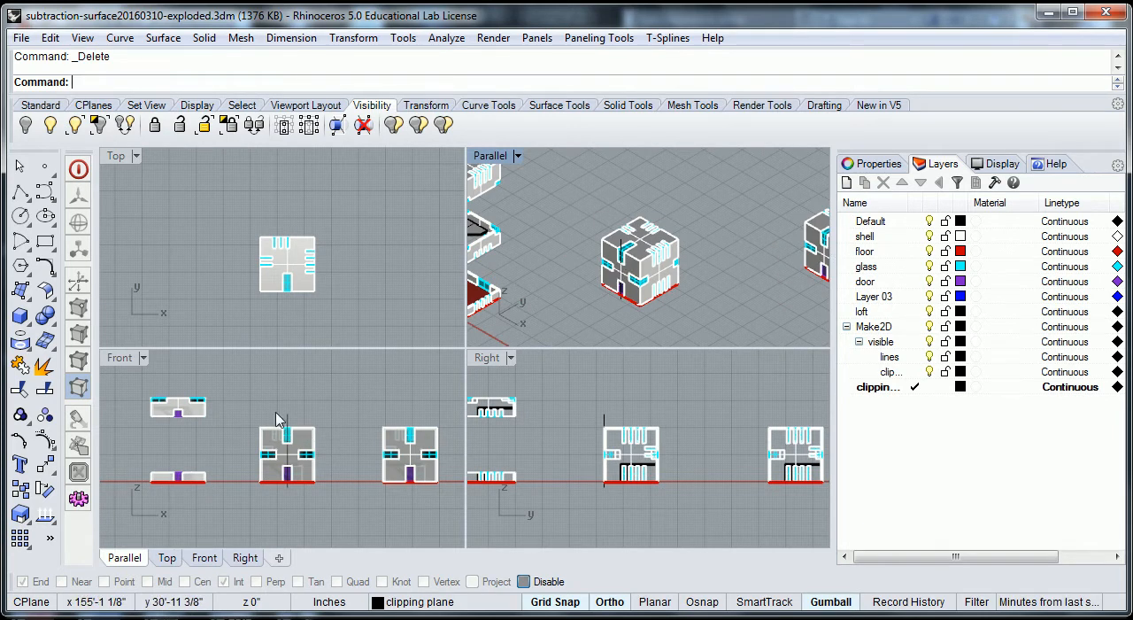
{"action": "scroll", "coordinate": [282, 443], "scroll_direction": "up", "scroll_amount": 3}
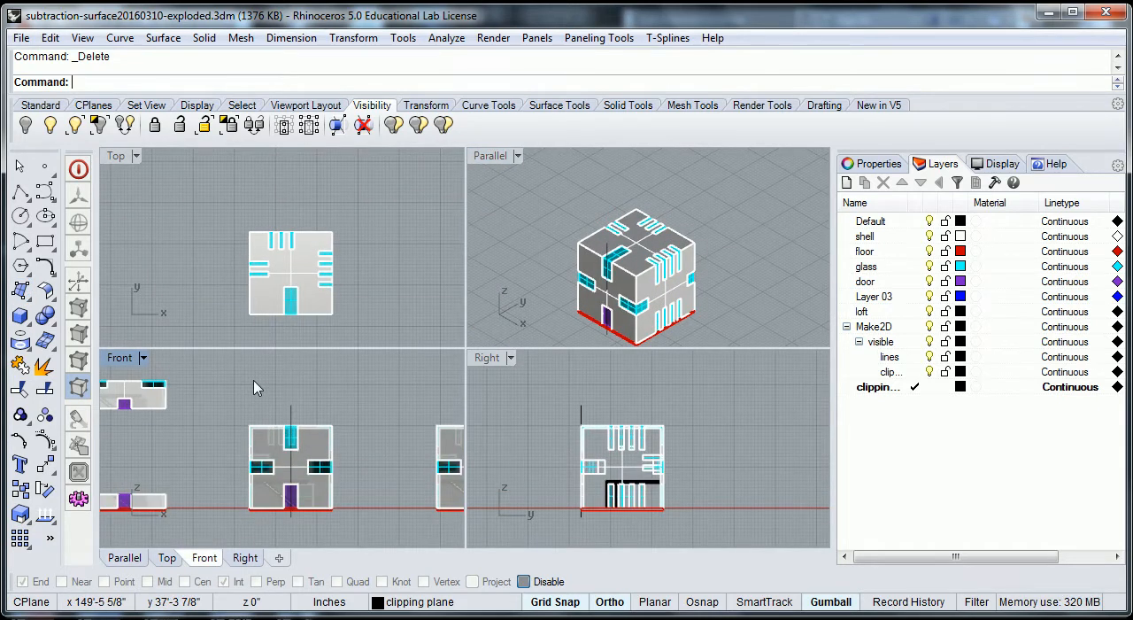
{"action": "type", "text": "t"}
{"action": "key", "text": "Return"}
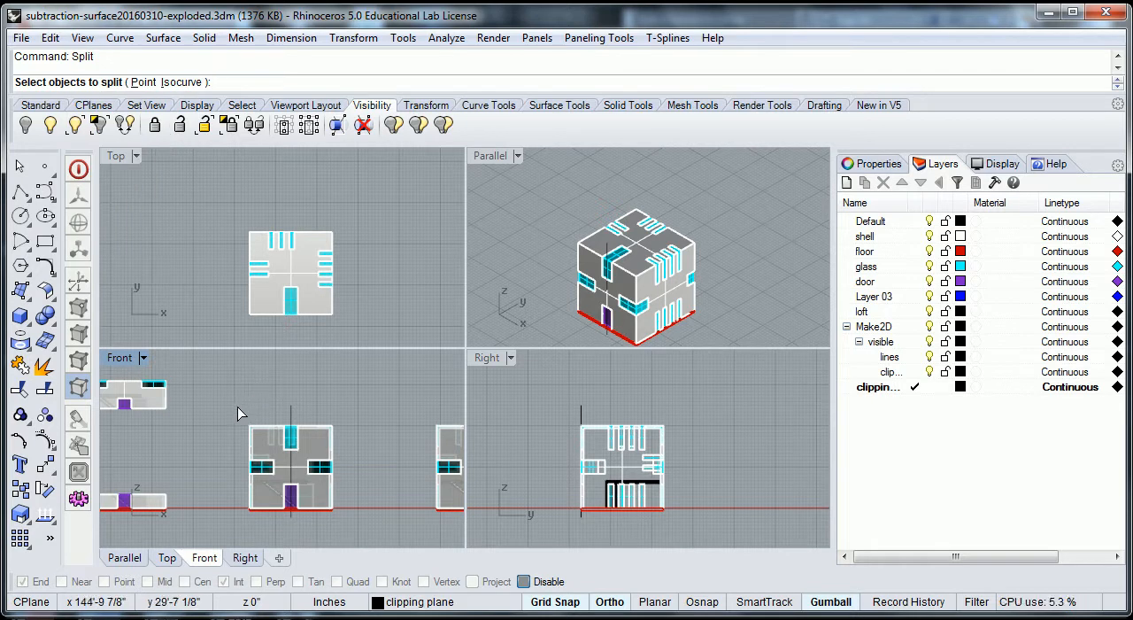
{"action": "left_click_drag", "start_coordinate": [236, 418], "coordinate": [340, 520]}
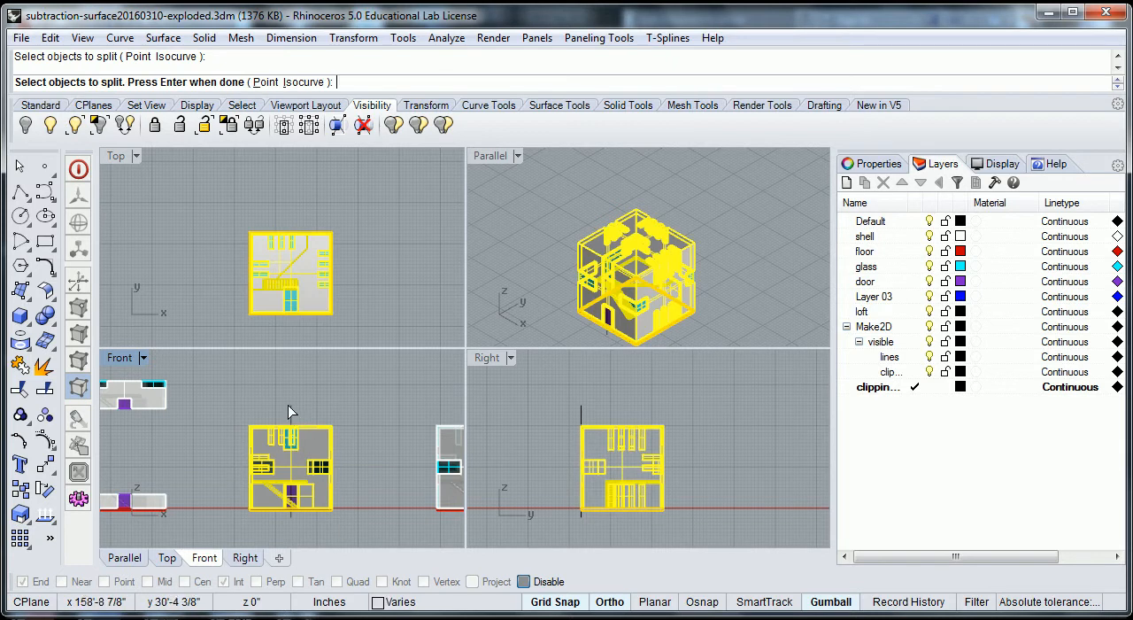
{"action": "key", "text": "Return"}
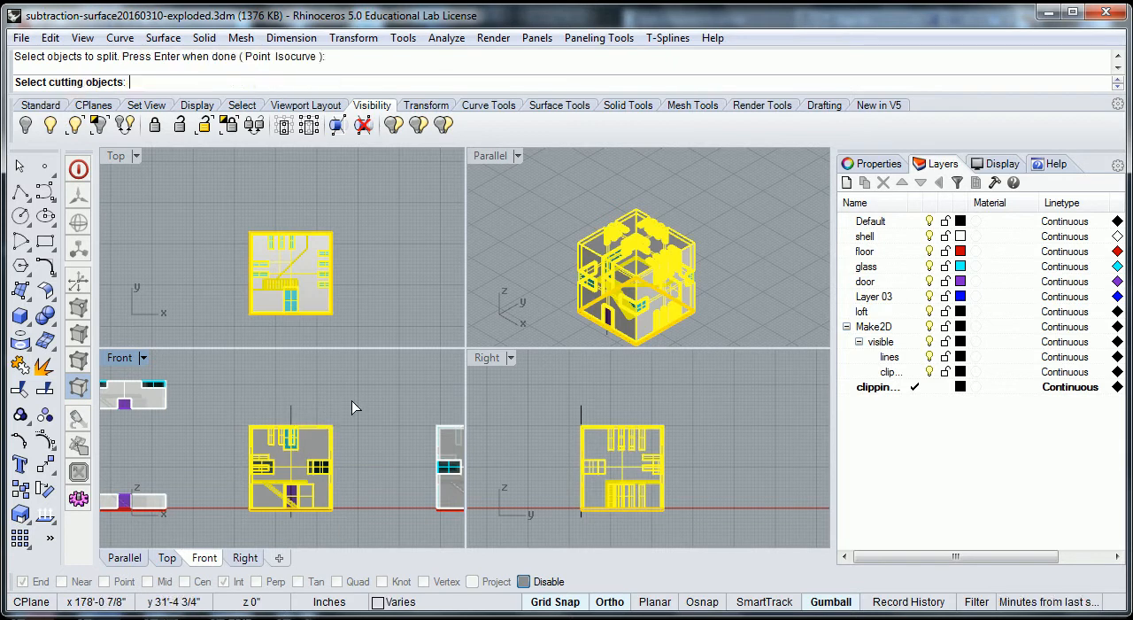
{"action": "left_click", "coordinate": [290, 411]}
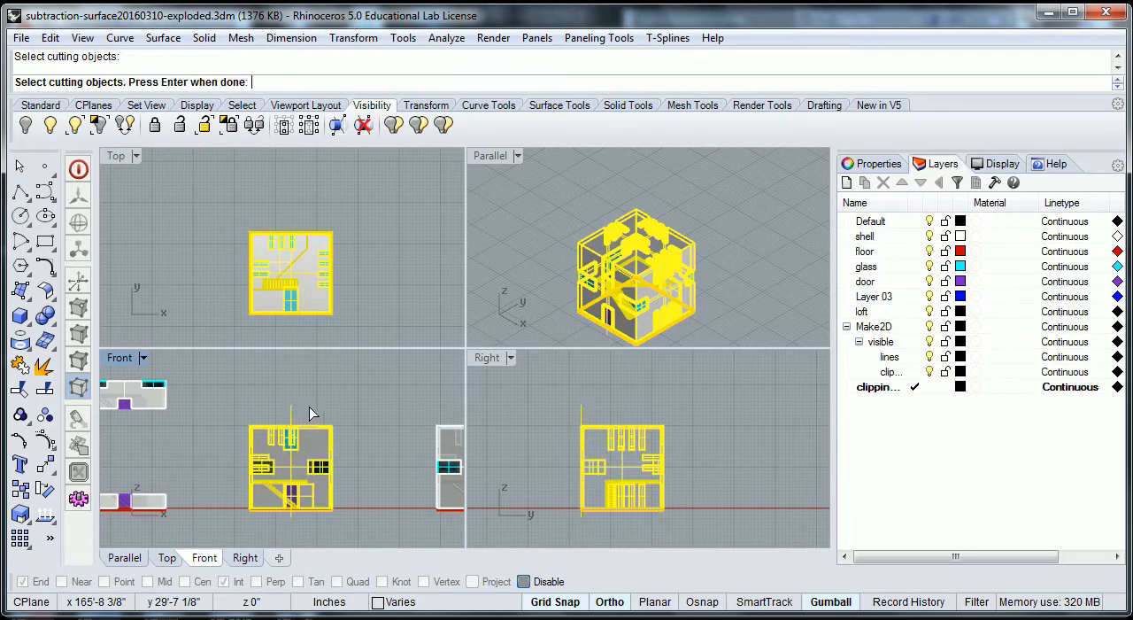
{"action": "key", "text": "Return"}
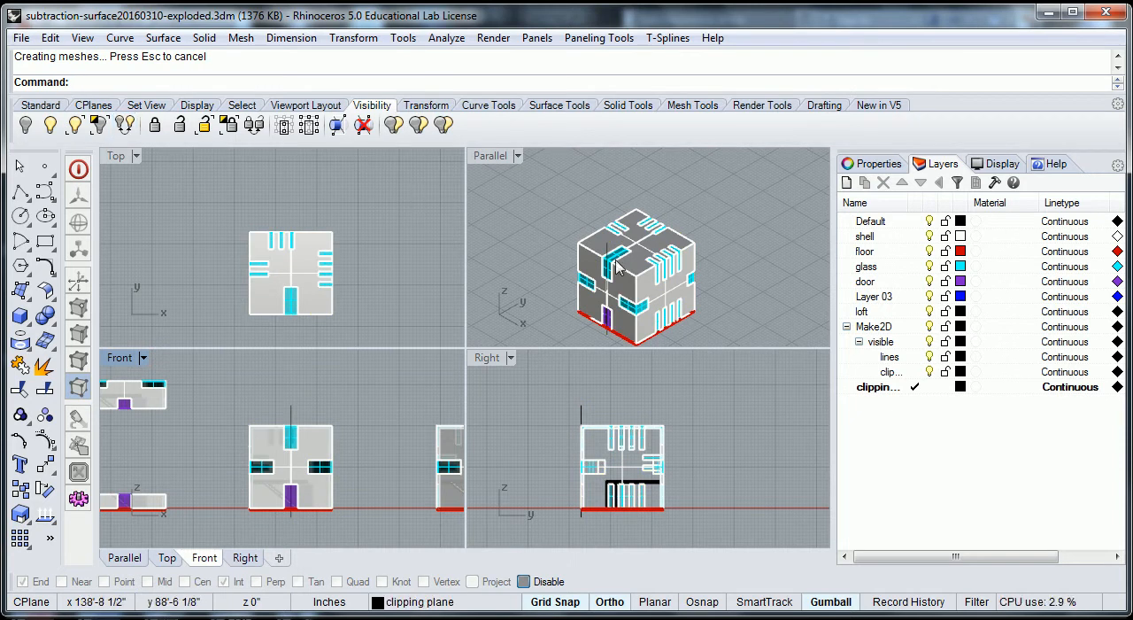
- Examine the split cube in the enlarged front view, checking where the cutting line crosses the door and stairs
{"action": "scroll", "coordinate": [620, 259], "scroll_direction": "up", "scroll_amount": 4}
{"action": "scroll", "coordinate": [655, 239], "scroll_direction": "down", "scroll_amount": 4}
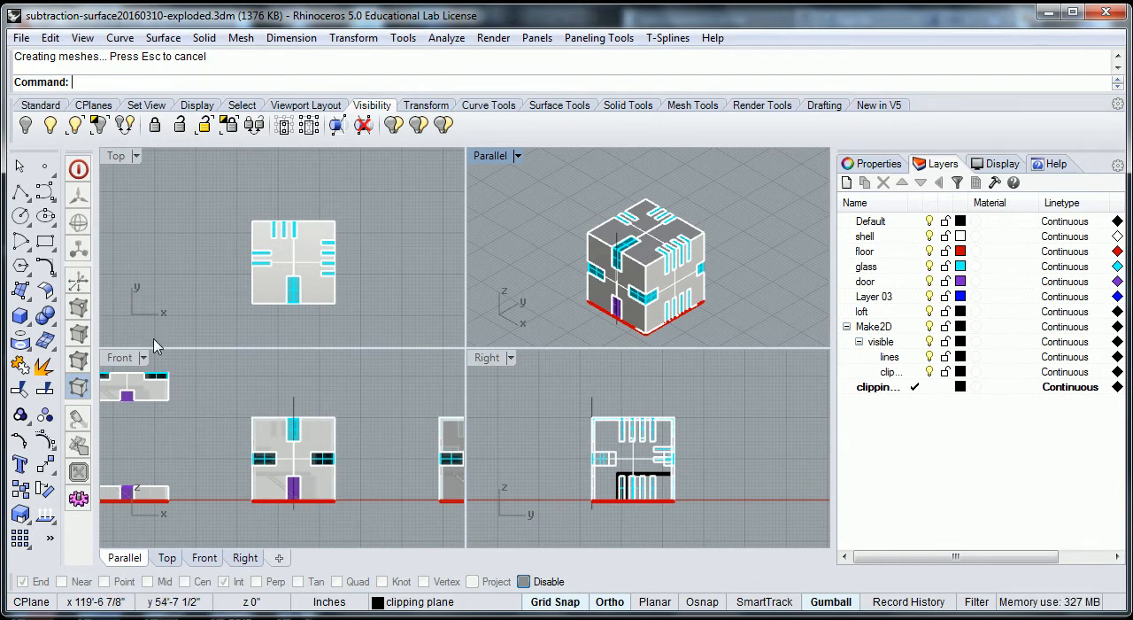
{"action": "double_click", "coordinate": [122, 358]}
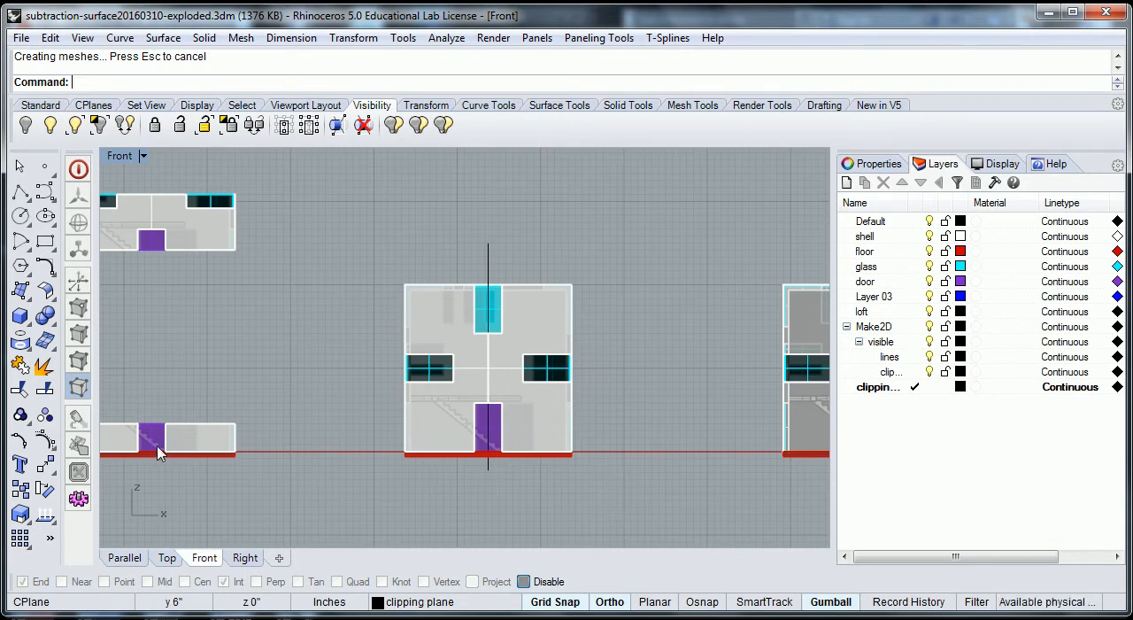
{"action": "scroll", "coordinate": [497, 425], "scroll_direction": "up", "scroll_amount": 2}
{"action": "scroll", "coordinate": [497, 425], "scroll_direction": "up", "scroll_amount": 5}
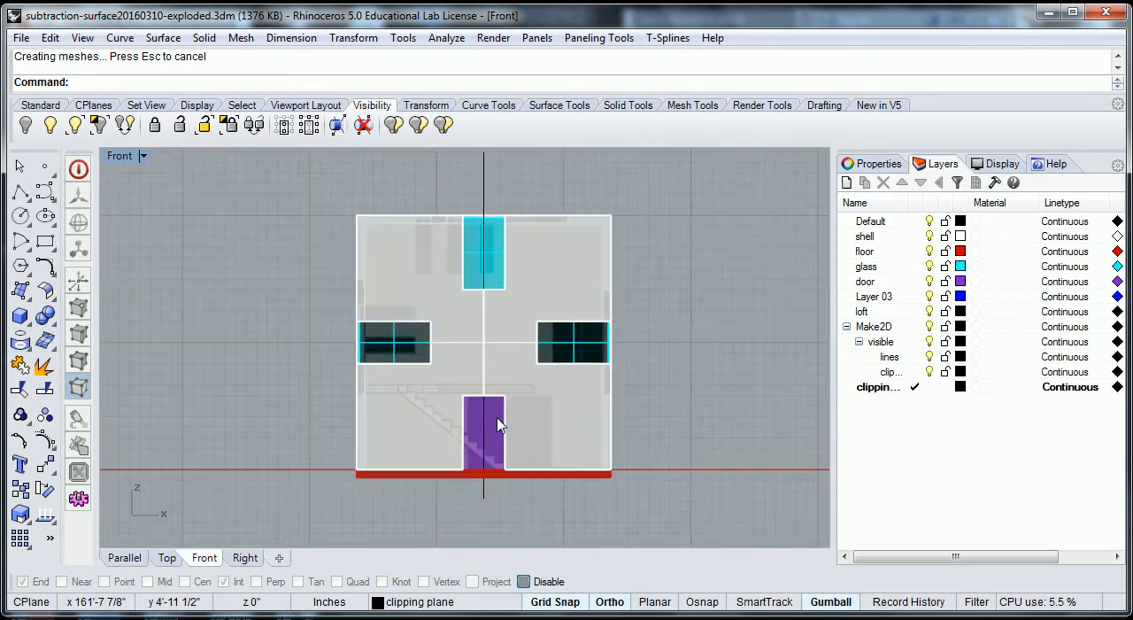
{"action": "scroll", "coordinate": [487, 460], "scroll_direction": "up", "scroll_amount": 3}
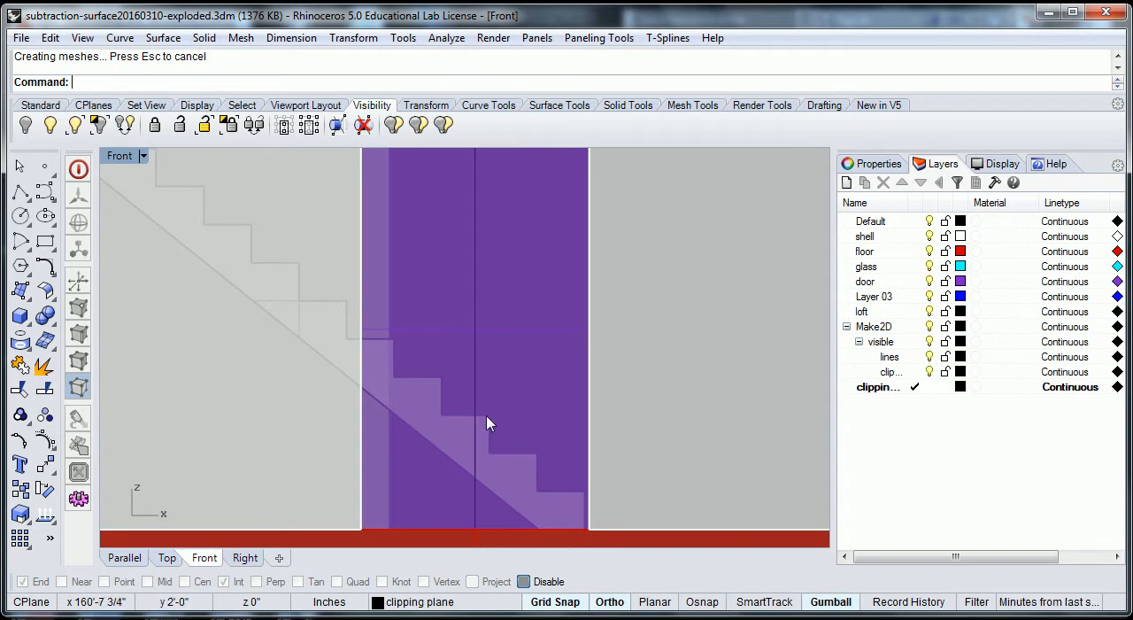
{"action": "scroll", "coordinate": [492, 423], "scroll_direction": "down", "scroll_amount": 3}
{"action": "scroll", "coordinate": [491, 430], "scroll_direction": "down", "scroll_amount": 3}
{"action": "scroll", "coordinate": [489, 429], "scroll_direction": "down", "scroll_amount": 1}
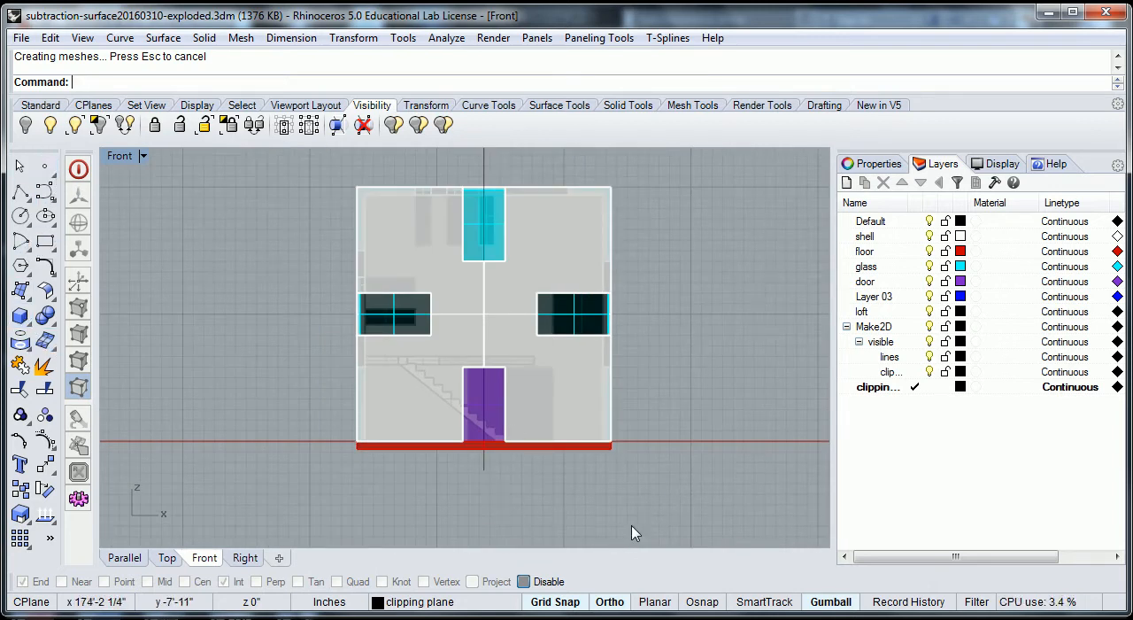
- Select all pieces on the door-side cube's right half, checking the cut at the stairs, and move them 25 feet along positive X
{"action": "left_click_drag", "start_coordinate": [507, 173], "coordinate": [493, 170]}
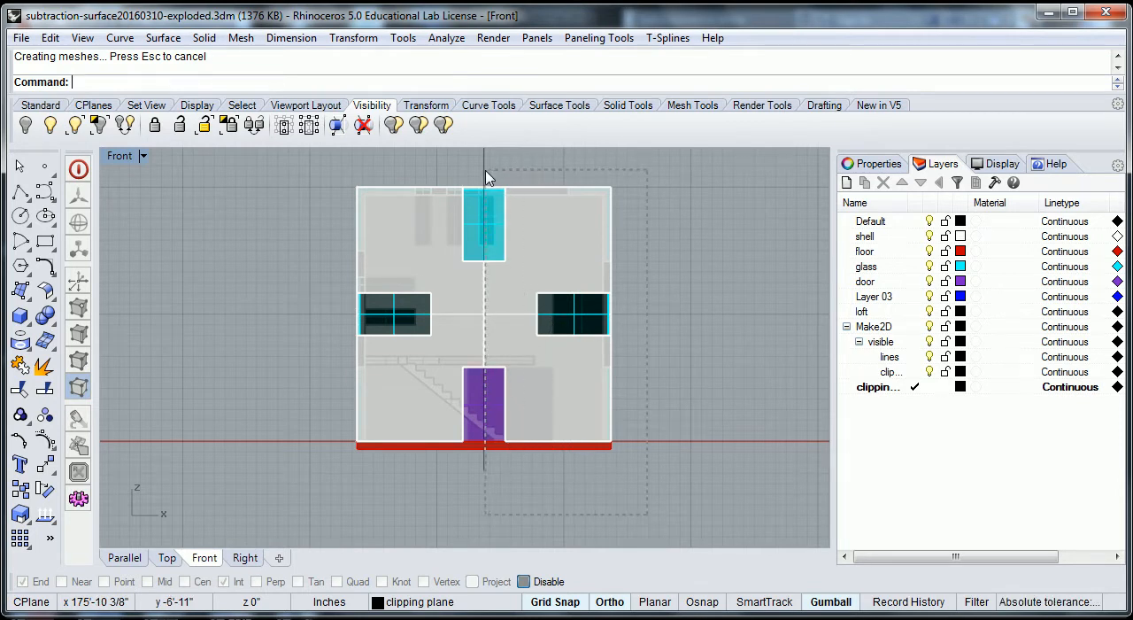
{"action": "left_click_drag", "start_coordinate": [485, 177], "coordinate": [487, 179]}
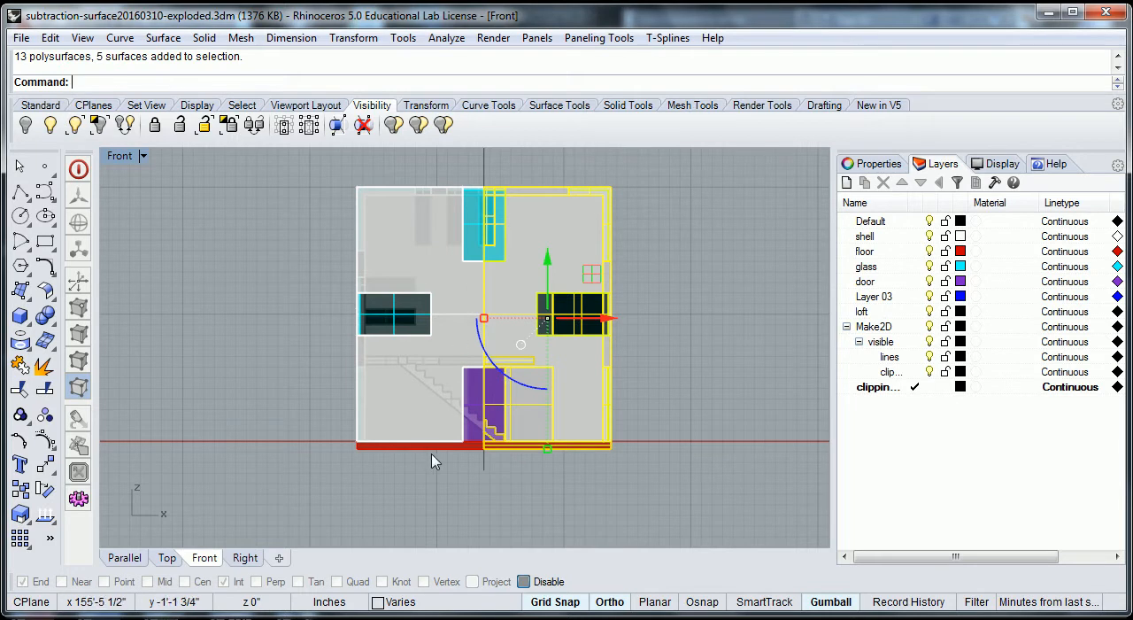
{"action": "scroll", "coordinate": [431, 460], "scroll_direction": "up", "scroll_amount": 4}
{"action": "scroll", "coordinate": [501, 400], "scroll_direction": "up", "scroll_amount": 5}
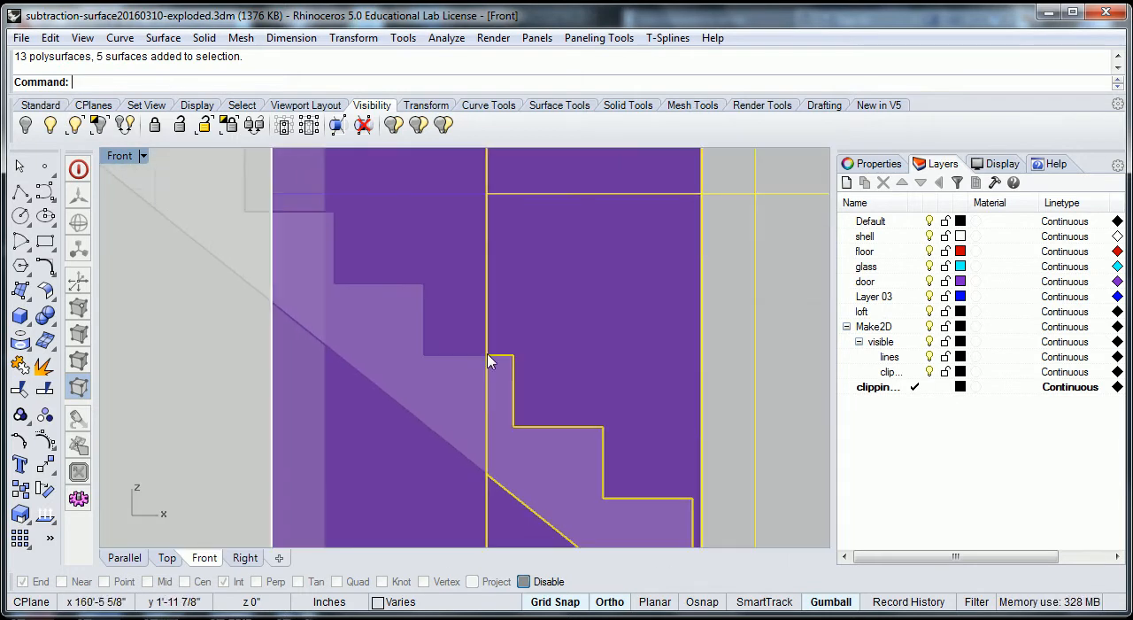
{"action": "scroll", "coordinate": [521, 384], "scroll_direction": "down", "scroll_amount": 5}
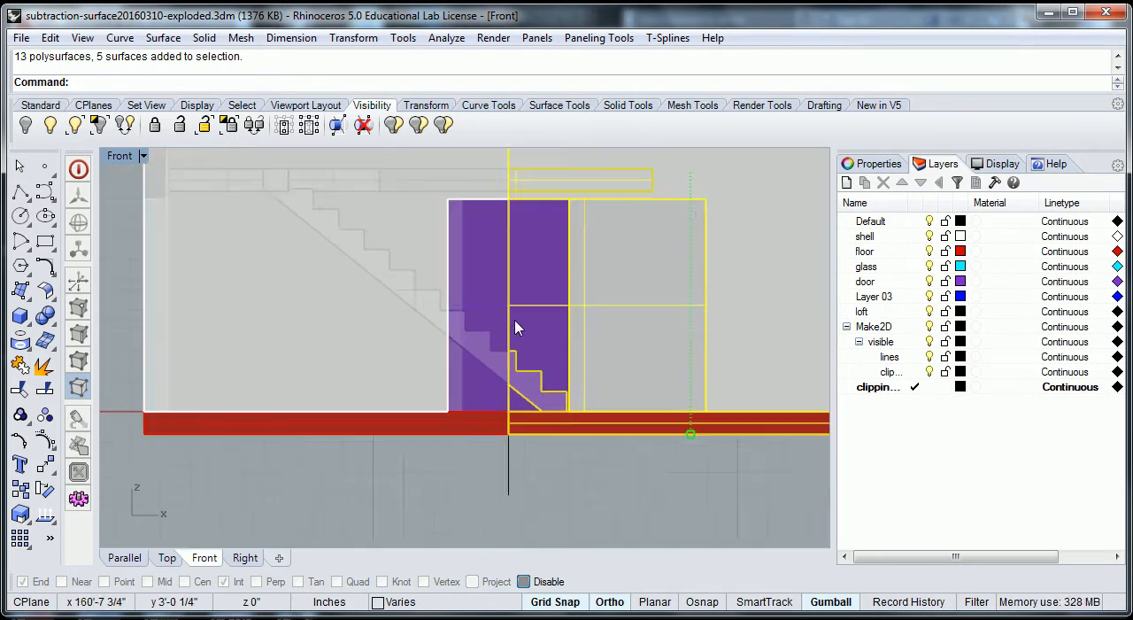
{"action": "scroll", "coordinate": [518, 317], "scroll_direction": "down", "scroll_amount": 10}
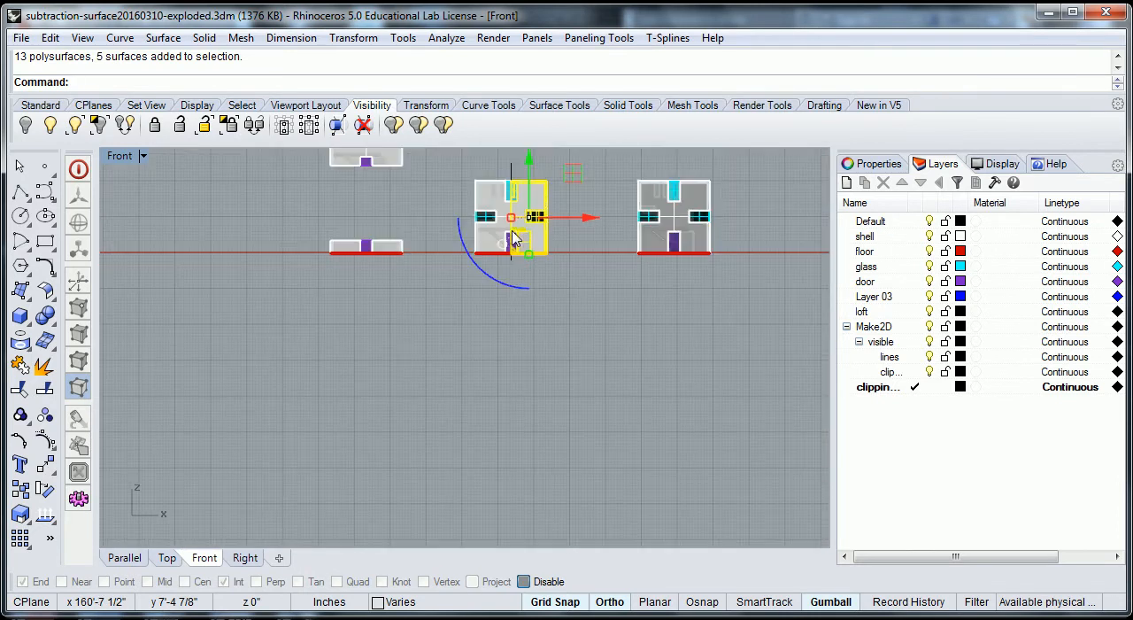
{"action": "double_click", "coordinate": [120, 157]}
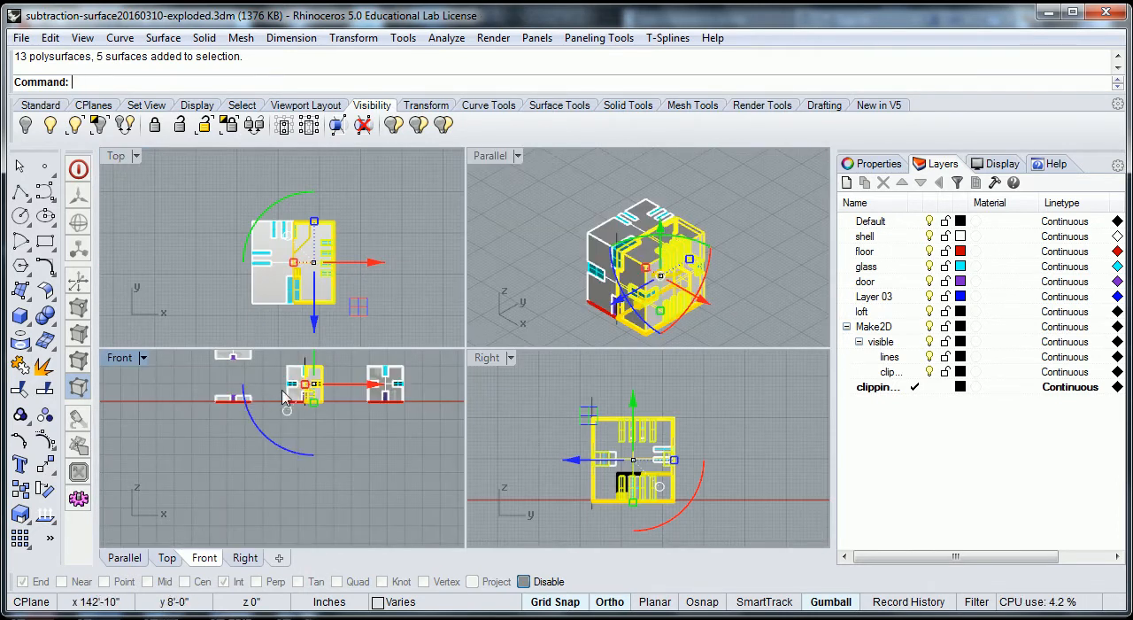
{"action": "scroll", "coordinate": [396, 278], "scroll_direction": "down", "scroll_amount": 6}
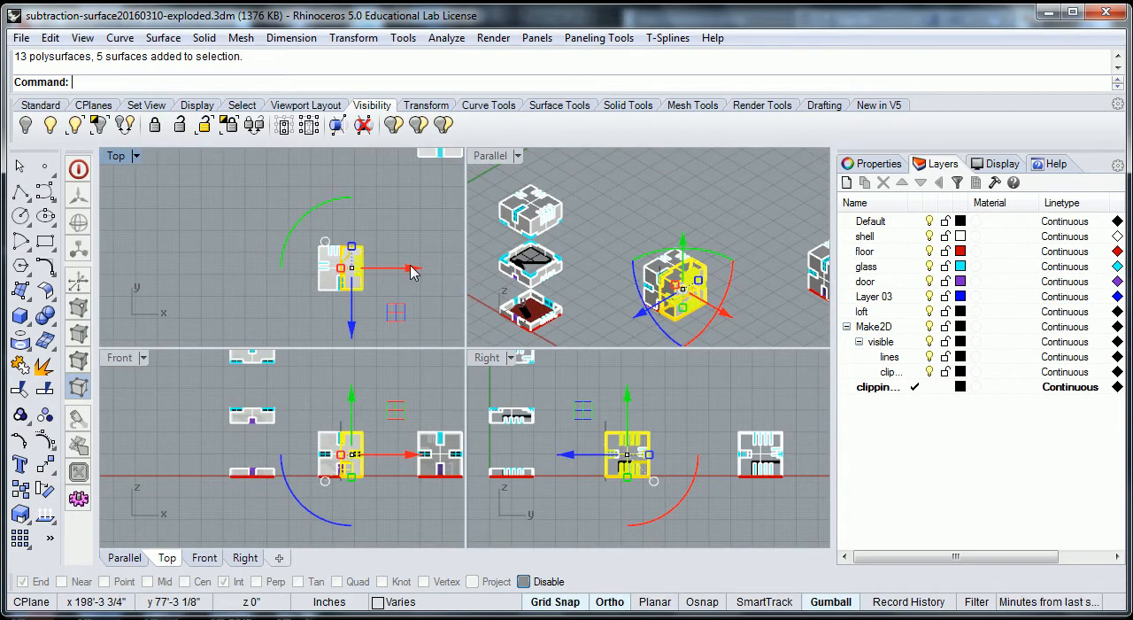
{"action": "left_click", "coordinate": [414, 274]}
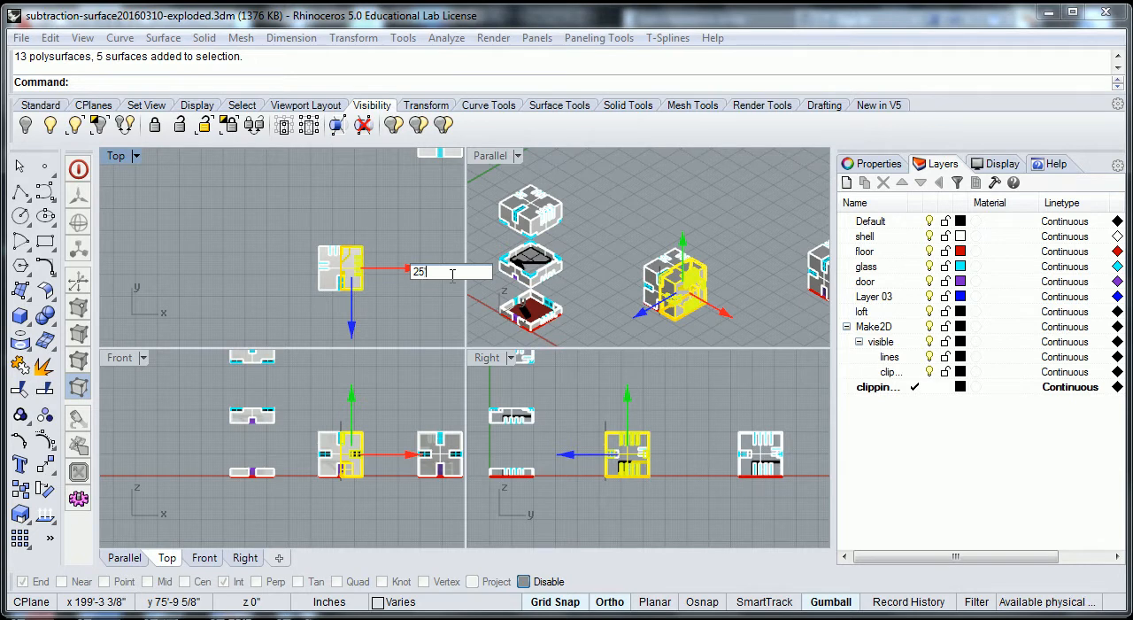
{"action": "key", "text": "Return"}
- Delete the vertical cutting line standing at the open edge of the remaining half
{"action": "left_click", "coordinate": [670, 185]}
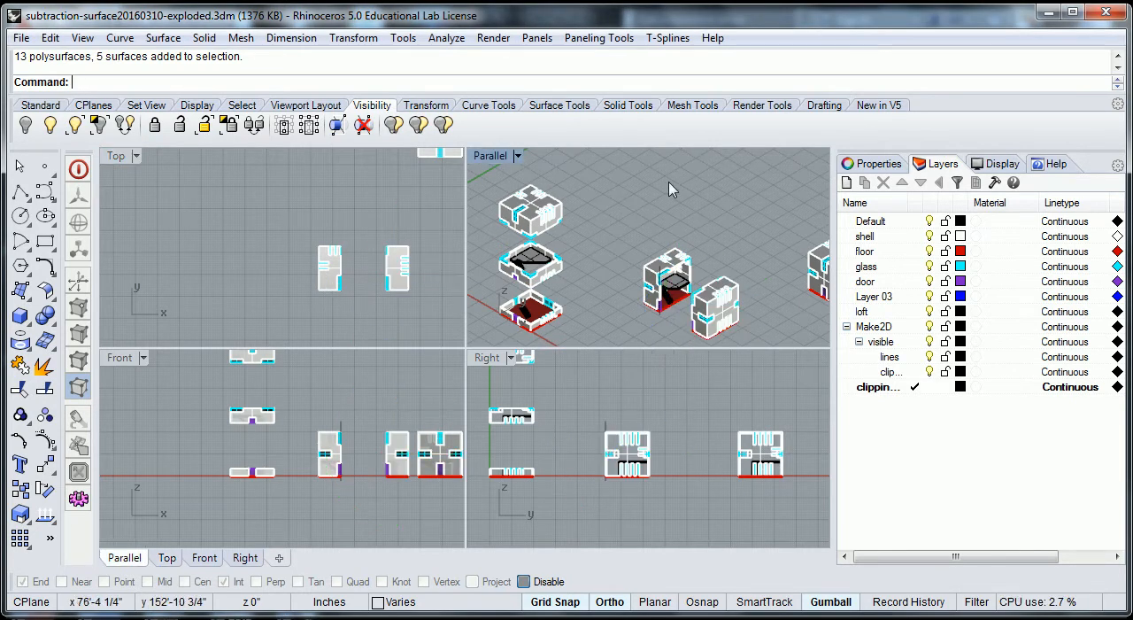
{"action": "scroll", "coordinate": [687, 322], "scroll_direction": "up", "scroll_amount": 12}
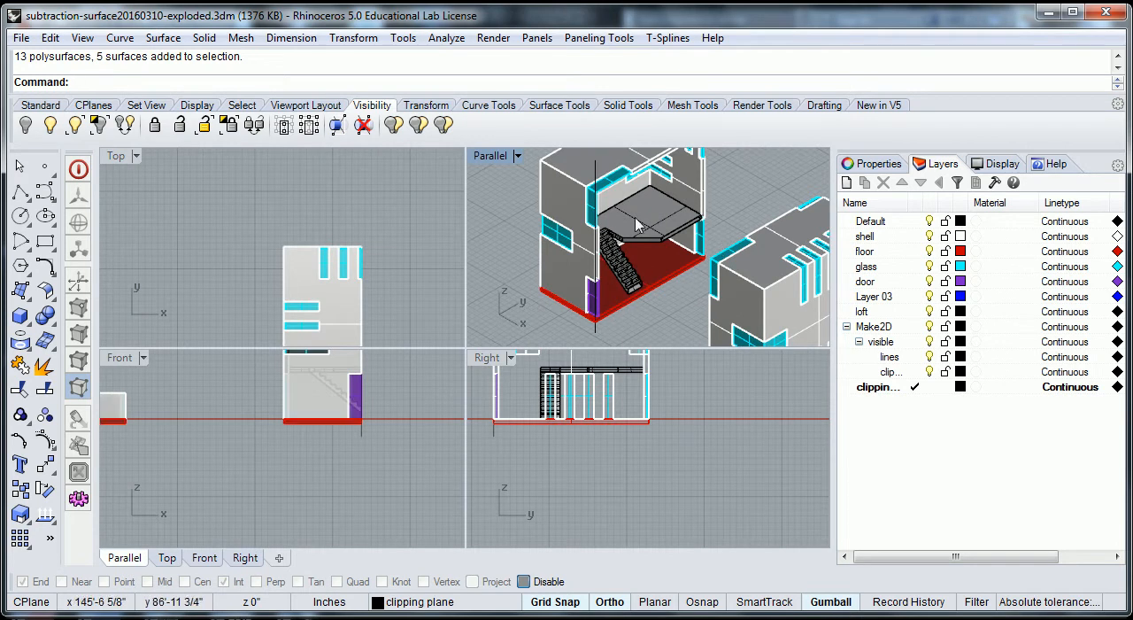
{"action": "scroll", "coordinate": [741, 308], "scroll_direction": "down", "scroll_amount": 2}
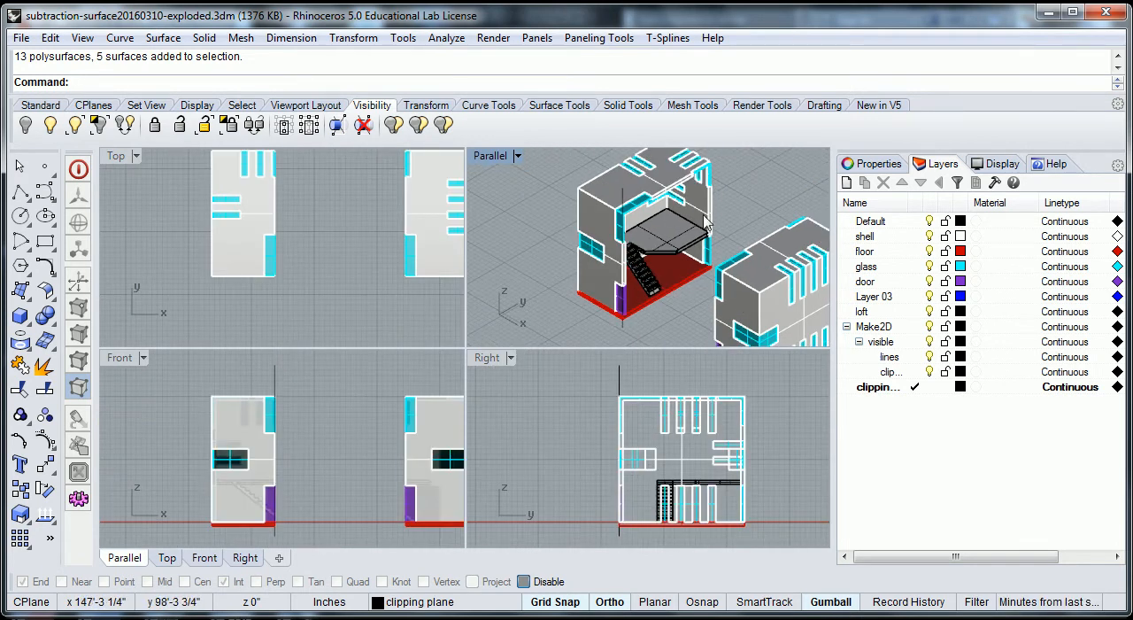
{"action": "left_click", "coordinate": [622, 331]}
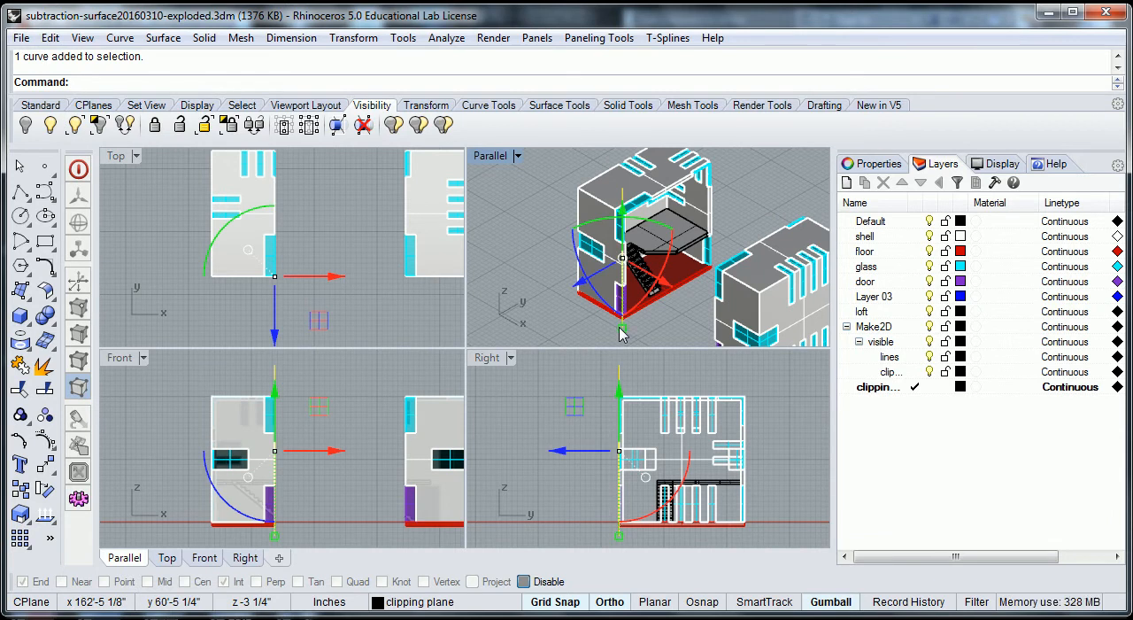
{"action": "key", "text": "Delete"}
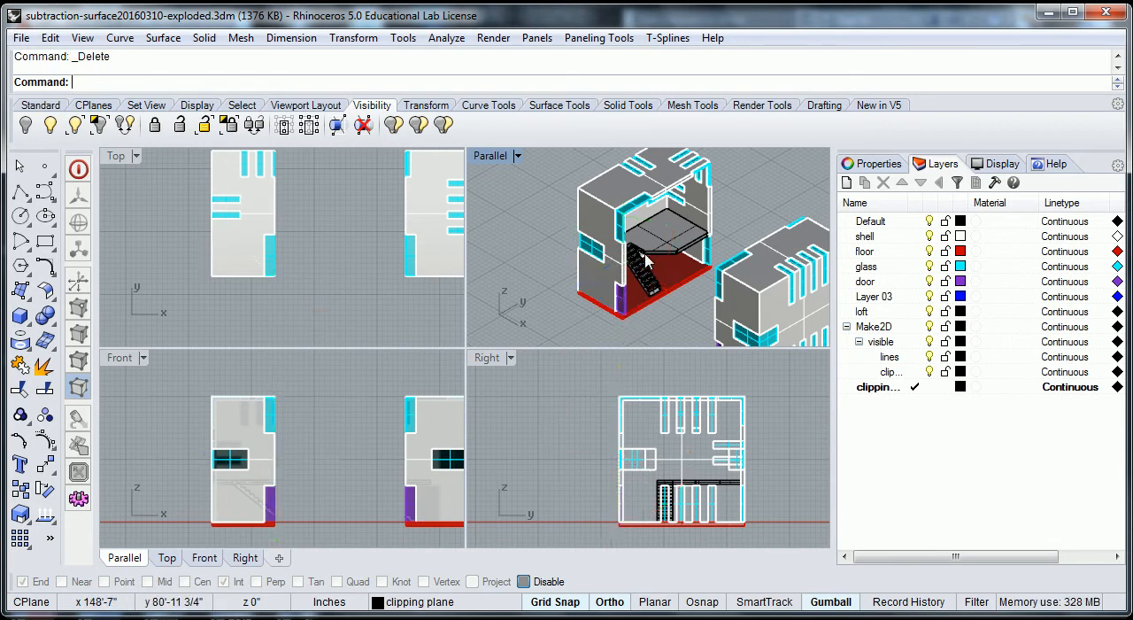
- Set the Parallel viewport to the southeast (SE) isometric view
{"action": "scroll", "coordinate": [640, 258], "scroll_direction": "down", "scroll_amount": 4}
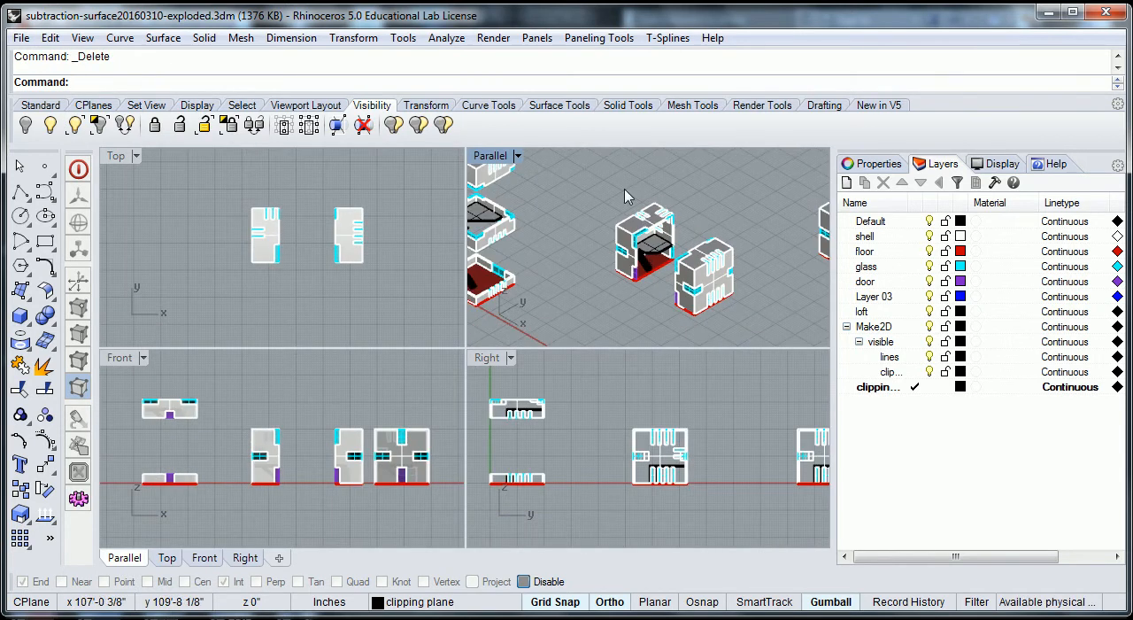
{"action": "left_click", "coordinate": [520, 157]}
{"action": "mouse_move", "coordinate": [584, 406]}
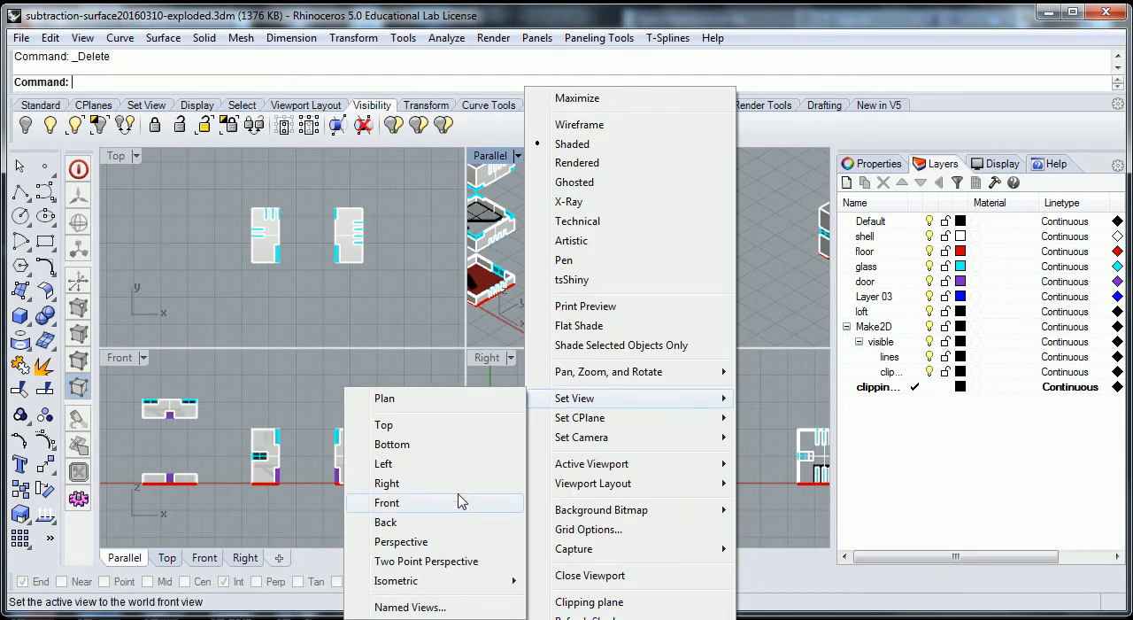
{"action": "mouse_move", "coordinate": [432, 588]}
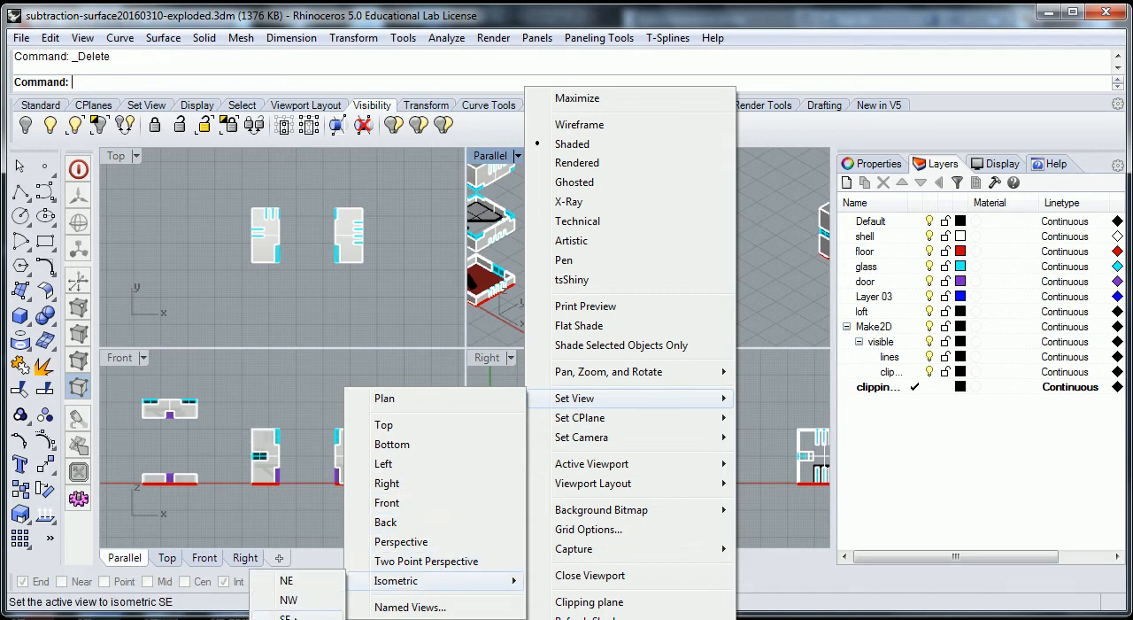
{"action": "left_click", "coordinate": [285, 616]}
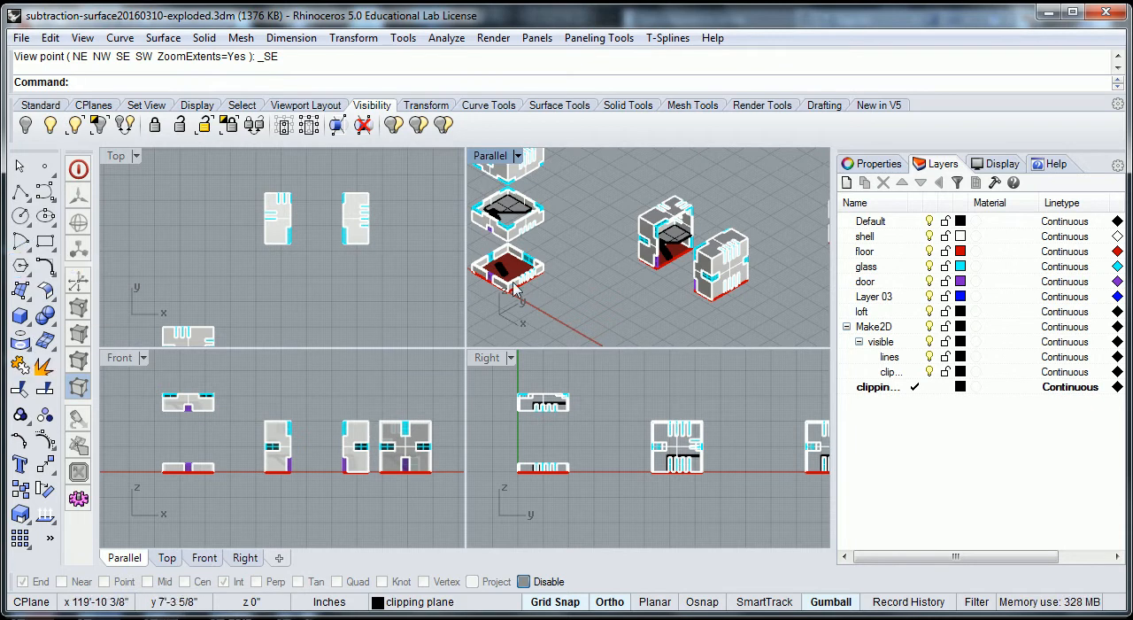
- Create a Make2D drawing of both cube halves from the current view, with visible lines on Make2D::visible::lines
{"action": "left_click_drag", "start_coordinate": [623, 180], "coordinate": [680, 244]}
{"action": "left_click", "coordinate": [629, 196]}
{"action": "type", "text": "Mak"}
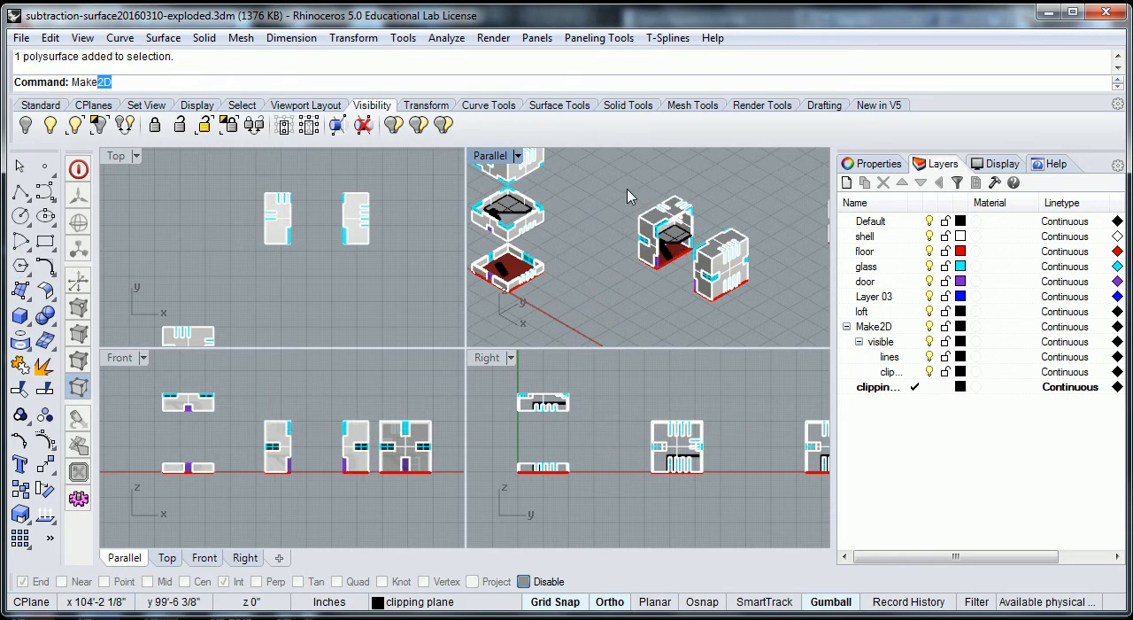
{"action": "type", "text": "e2D"}
{"action": "key", "text": "Return"}
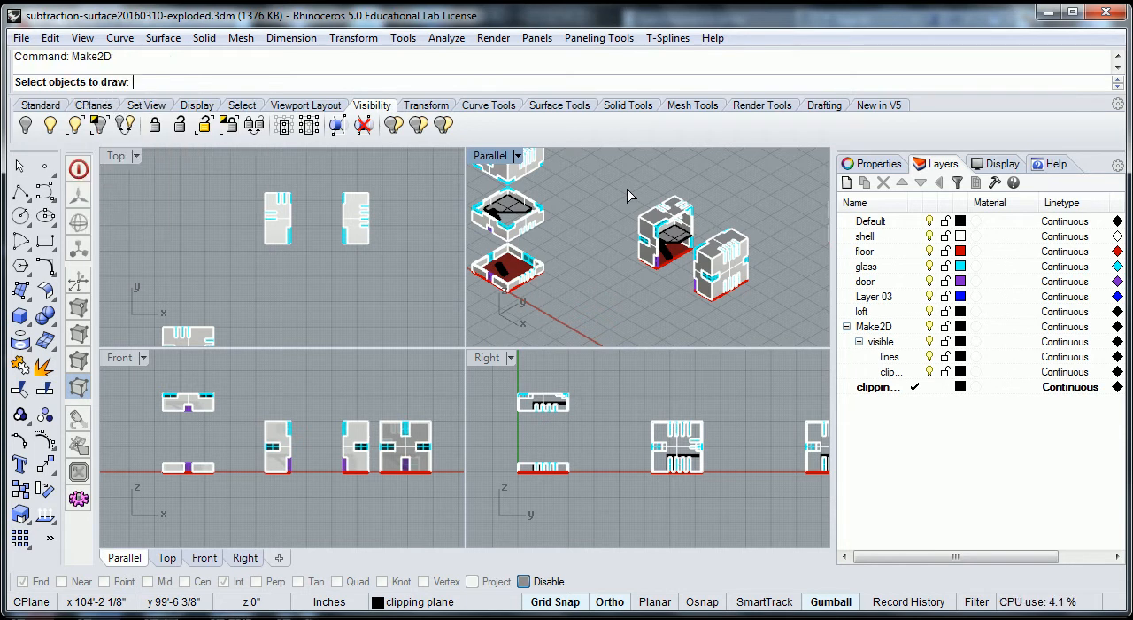
{"action": "left_click_drag", "start_coordinate": [619, 165], "coordinate": [755, 316]}
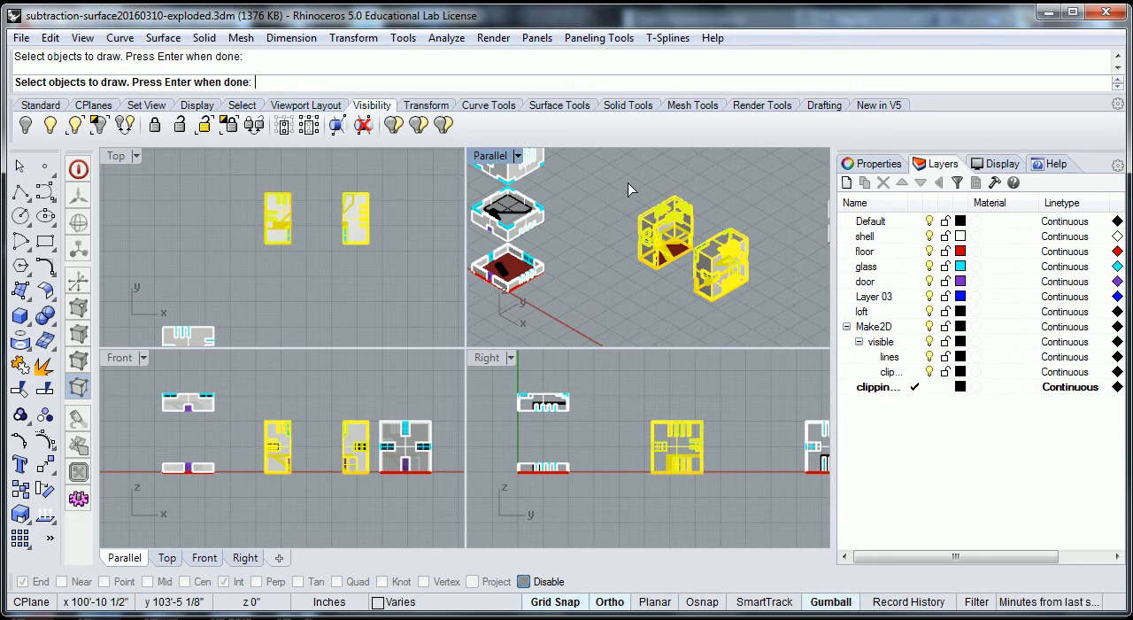
{"action": "key", "text": "Return"}
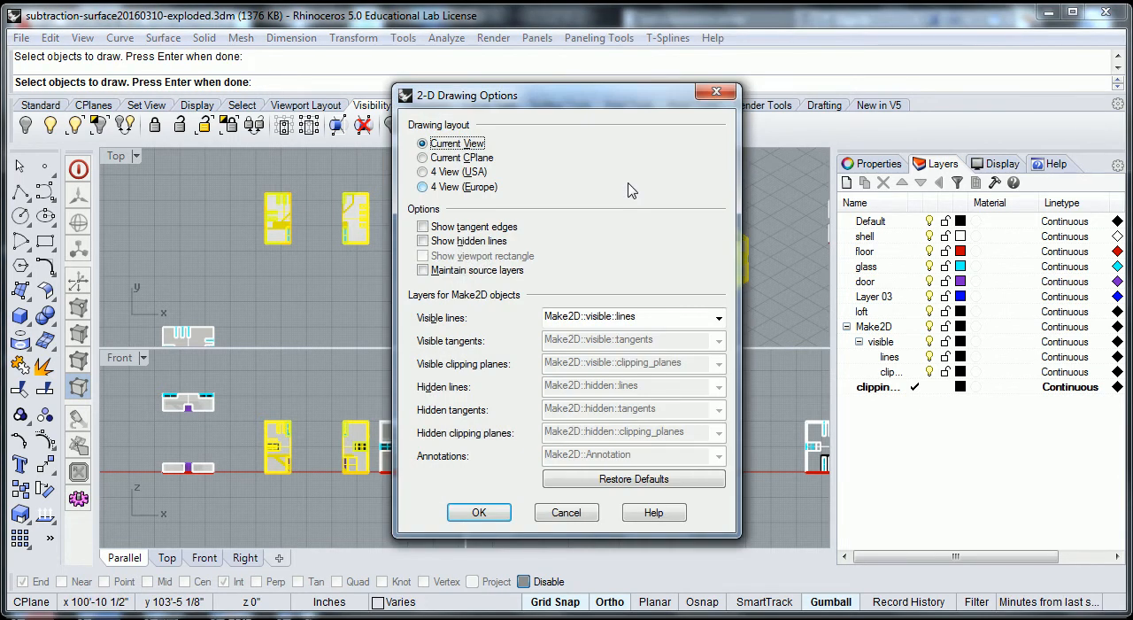
{"action": "key", "text": "Return"}
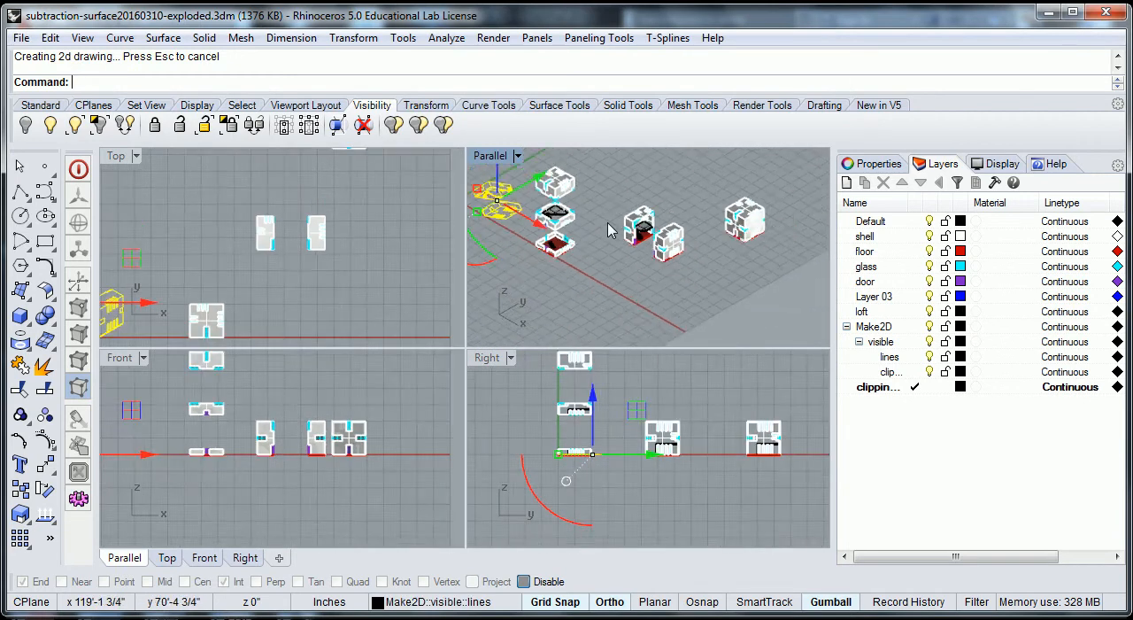
- Move the new 2D drawing of the two halves in the top view, placing it beside the other isometric line drawings
{"action": "left_click", "coordinate": [282, 290]}
{"action": "right_click_drag", "start_coordinate": [280, 283], "coordinate": [395, 275]}
{"action": "scroll", "coordinate": [250, 297], "scroll_direction": "up", "scroll_amount": 10}
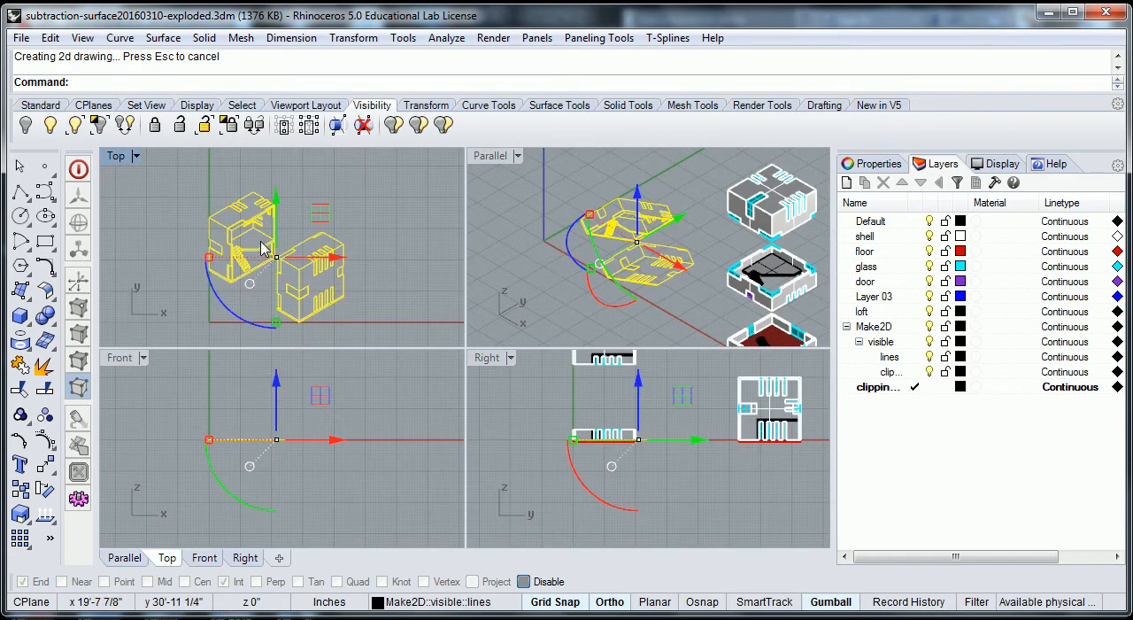
{"action": "scroll", "coordinate": [264, 251], "scroll_direction": "up", "scroll_amount": 2}
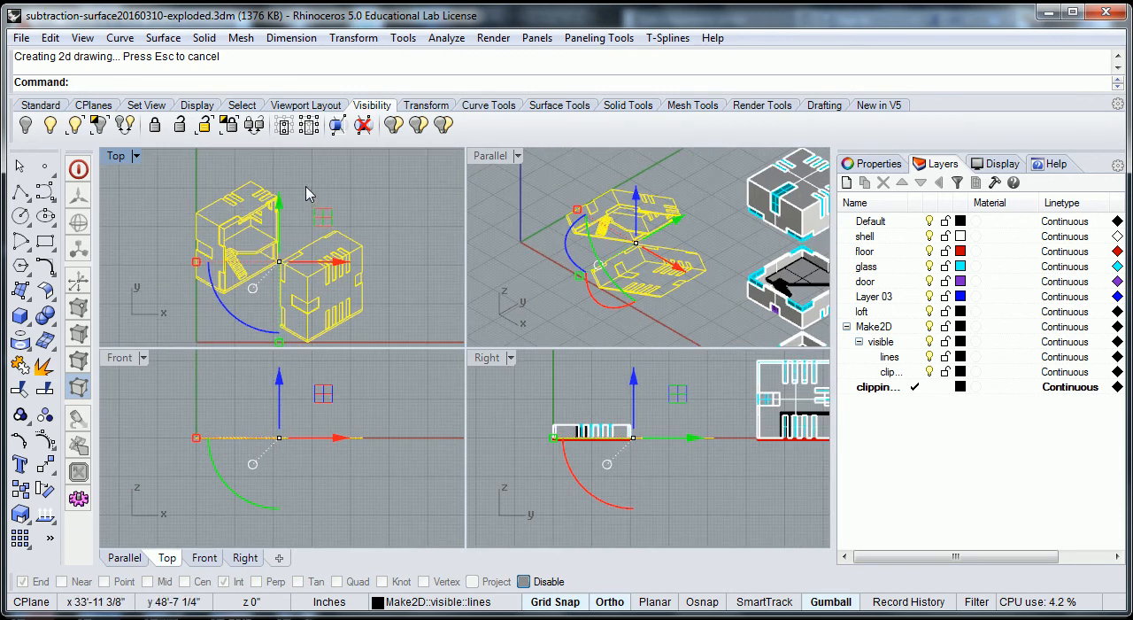
{"action": "scroll", "coordinate": [316, 253], "scroll_direction": "down", "scroll_amount": 10}
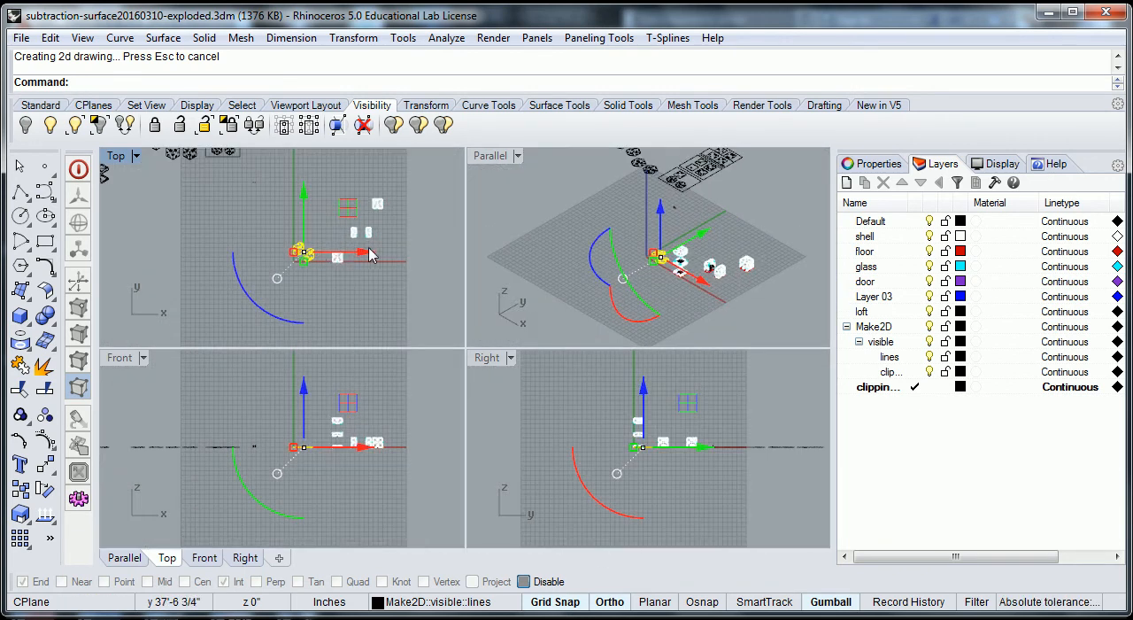
{"action": "left_click_drag", "start_coordinate": [368, 253], "coordinate": [193, 243]}
{"action": "scroll", "coordinate": [202, 254], "scroll_direction": "down", "scroll_amount": 4}
{"action": "left_click_drag", "start_coordinate": [156, 192], "coordinate": [155, 149]}
{"action": "left_click", "coordinate": [210, 284]}
{"action": "scroll", "coordinate": [207, 296], "scroll_direction": "up", "scroll_amount": 5}
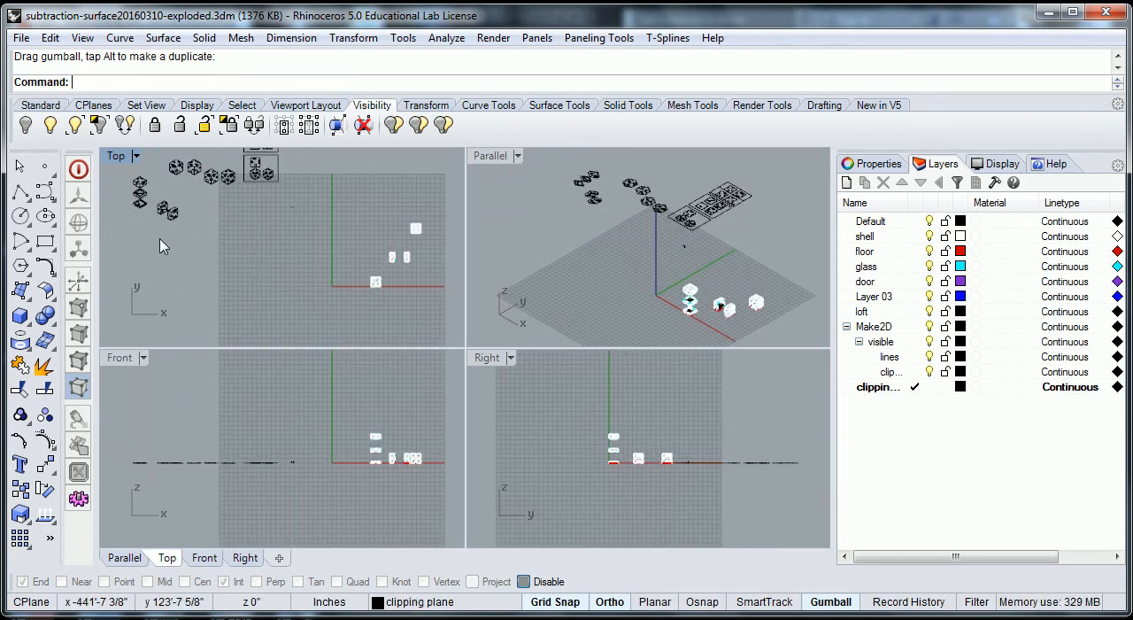
- Examine the section drawing up close, checking the lines along the cut walls, loft, stairs and window openings
{"action": "scroll", "coordinate": [193, 281], "scroll_direction": "up", "scroll_amount": 3}
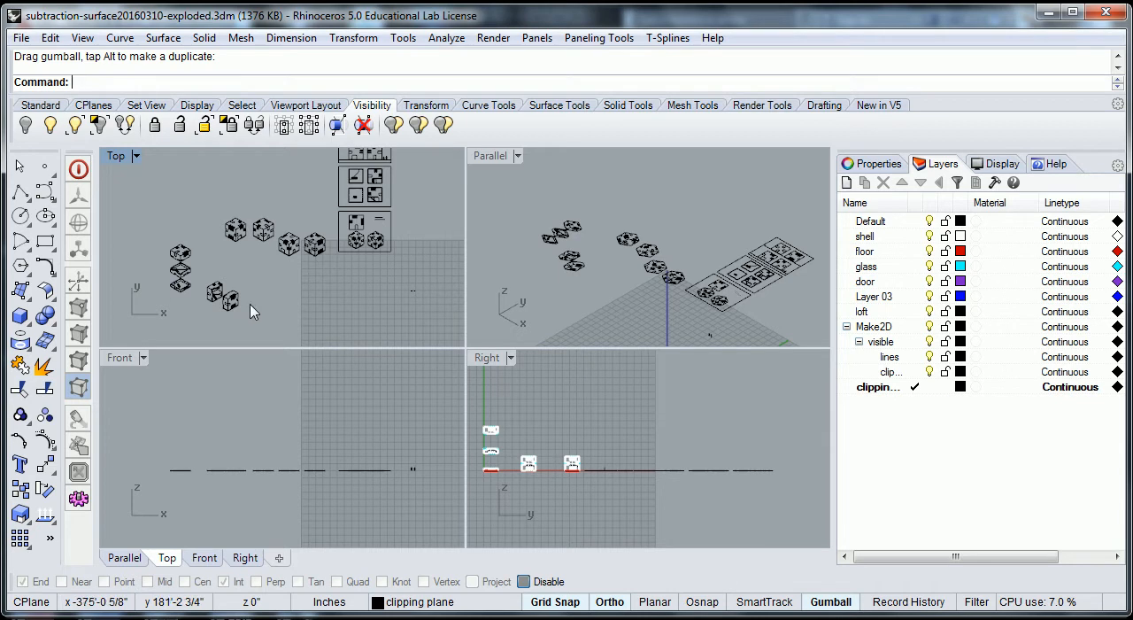
{"action": "scroll", "coordinate": [210, 293], "scroll_direction": "up", "scroll_amount": 15}
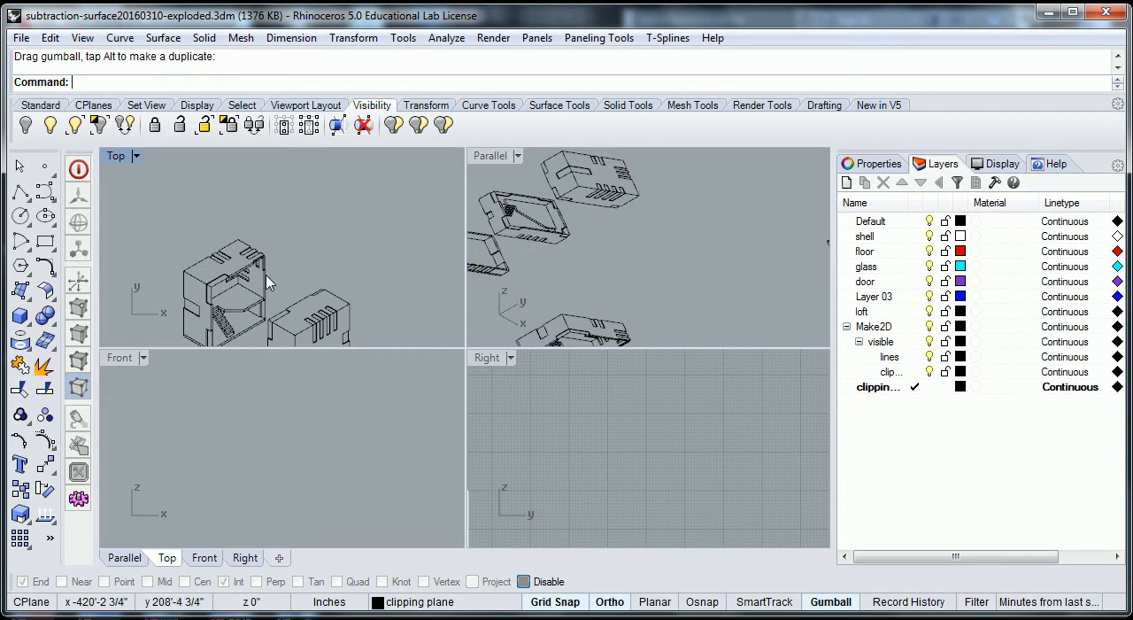
{"action": "scroll", "coordinate": [263, 283], "scroll_direction": "up", "scroll_amount": 10}
{"action": "scroll", "coordinate": [267, 282], "scroll_direction": "down", "scroll_amount": 2}
{"action": "middle_click", "coordinate": [268, 283]}
{"action": "left_click", "coordinate": [299, 269]}
{"action": "scroll", "coordinate": [362, 218], "scroll_direction": "down", "scroll_amount": 5}
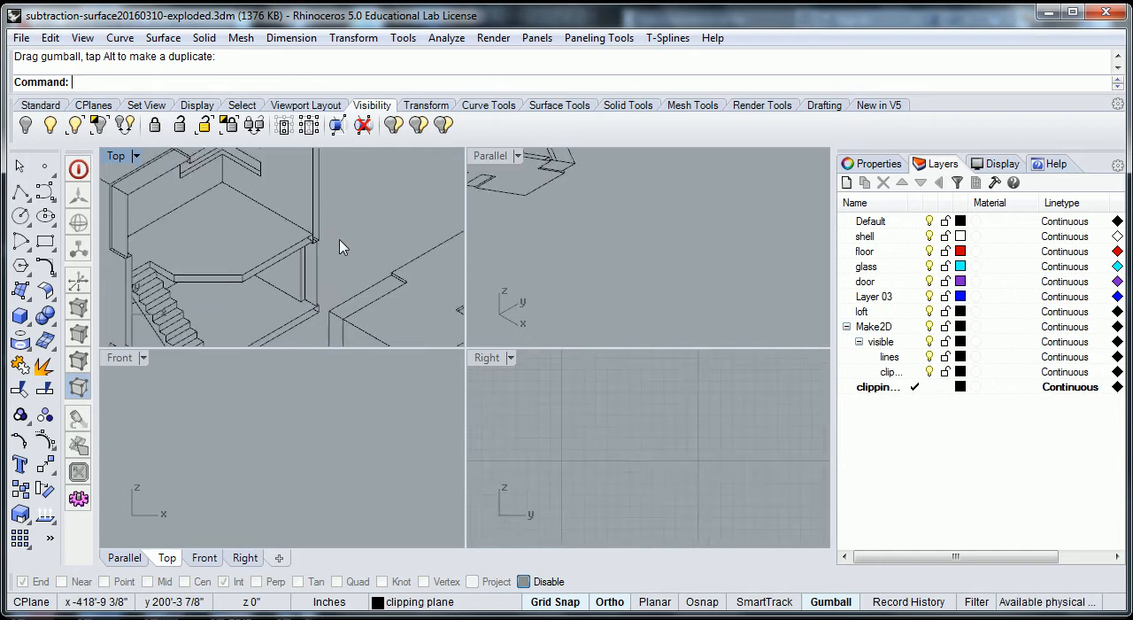
{"action": "scroll", "coordinate": [342, 247], "scroll_direction": "down", "scroll_amount": 4}
{"action": "scroll", "coordinate": [330, 271], "scroll_direction": "down", "scroll_amount": 2}
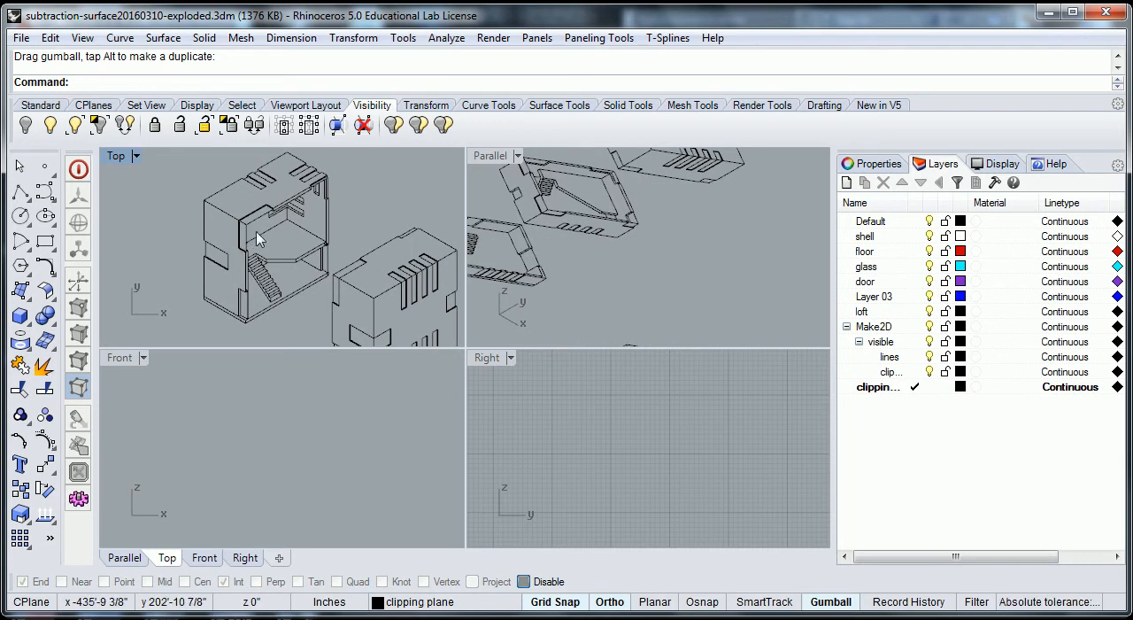
{"action": "scroll", "coordinate": [297, 205], "scroll_direction": "up", "scroll_amount": 5}
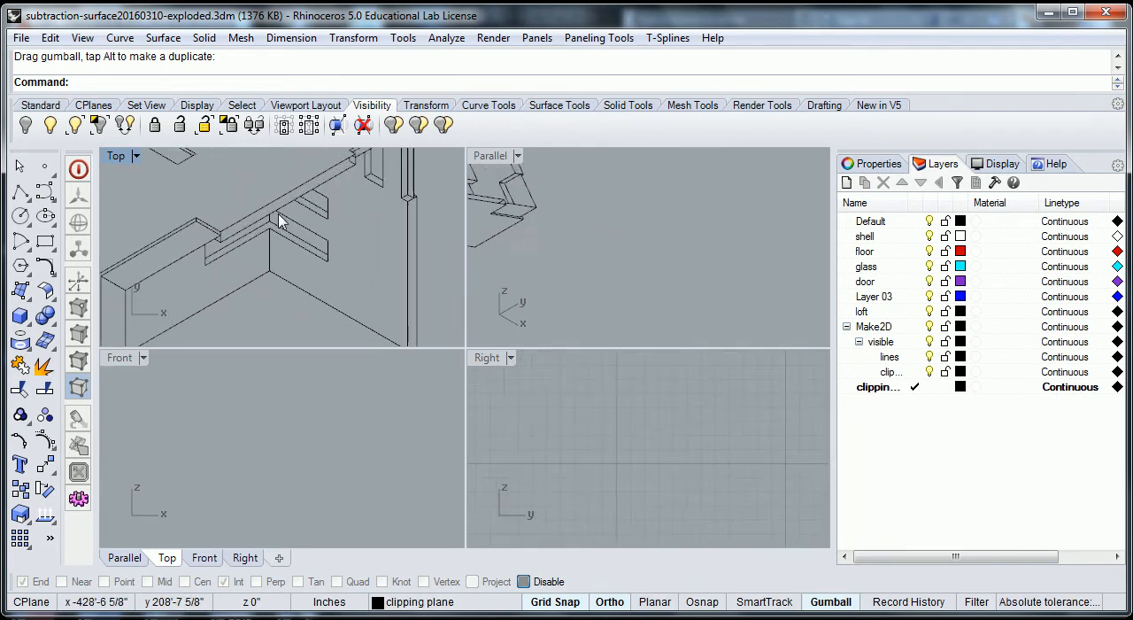
{"action": "scroll", "coordinate": [347, 187], "scroll_direction": "down", "scroll_amount": 2}
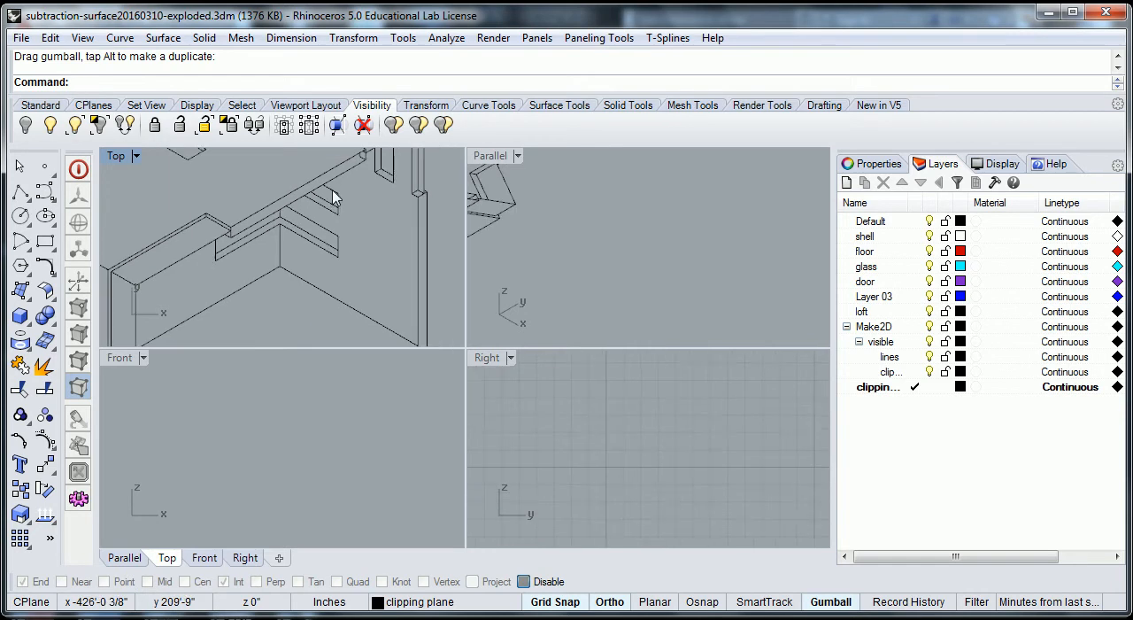
- Examine the line work around the small notch in the cut roof edge of the 2D section drawing
{"action": "middle_click", "coordinate": [363, 177]}
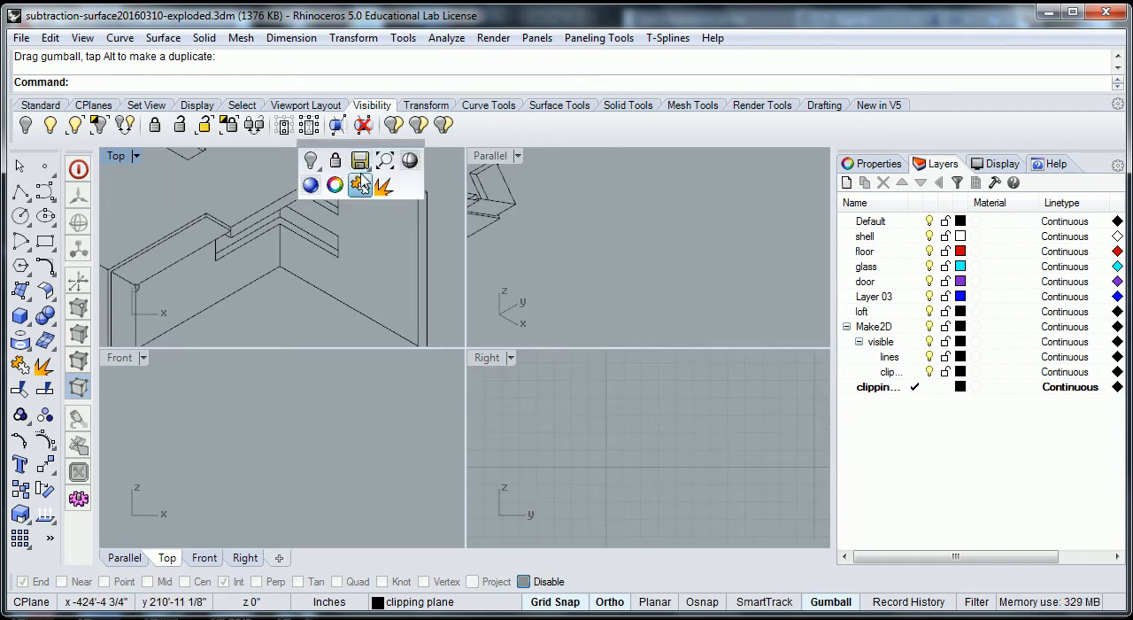
{"action": "key", "text": "ctrl+j"}
{"action": "middle_click", "coordinate": [355, 253]}
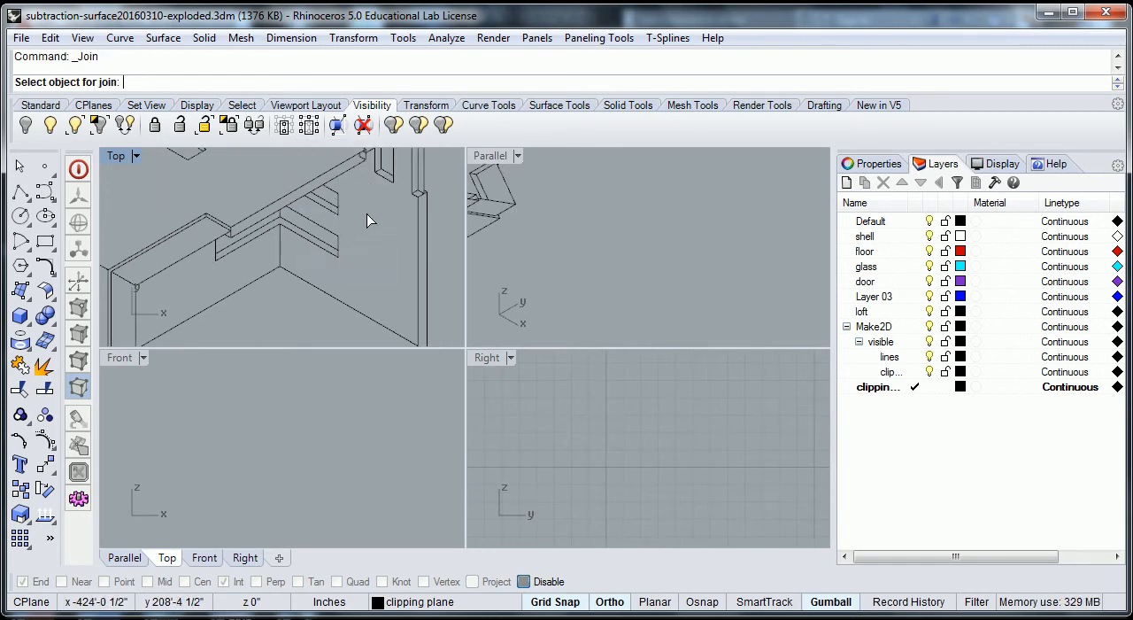
{"action": "right_click_drag", "start_coordinate": [366, 215], "coordinate": [303, 292]}
{"action": "scroll", "coordinate": [297, 256], "scroll_direction": "up", "scroll_amount": 8}
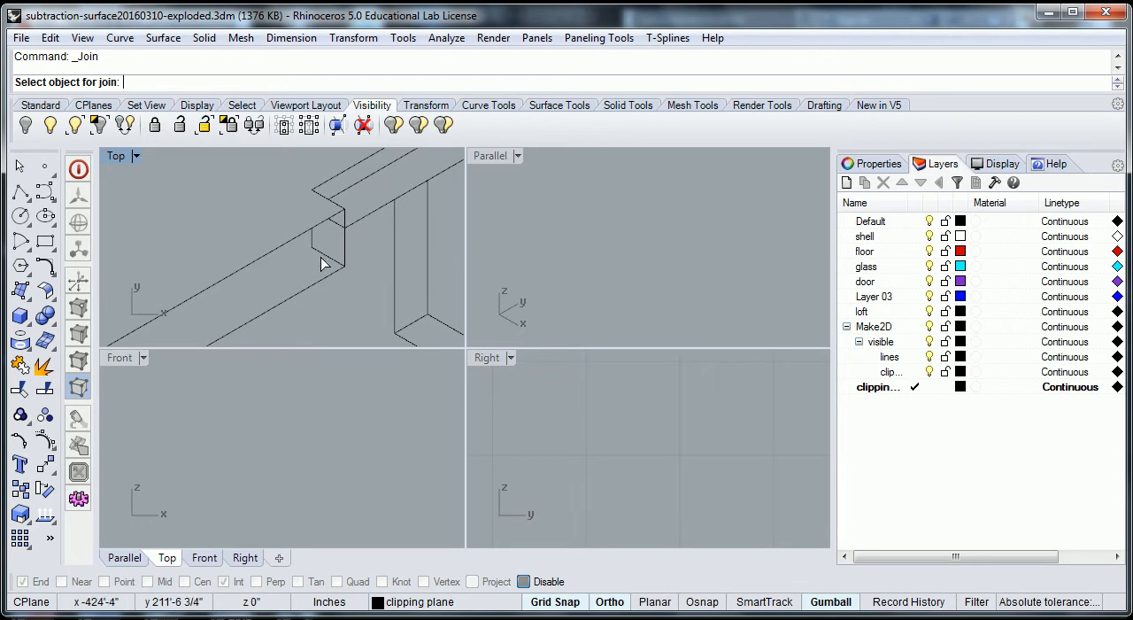
{"action": "scroll", "coordinate": [329, 239], "scroll_direction": "down", "scroll_amount": 2}
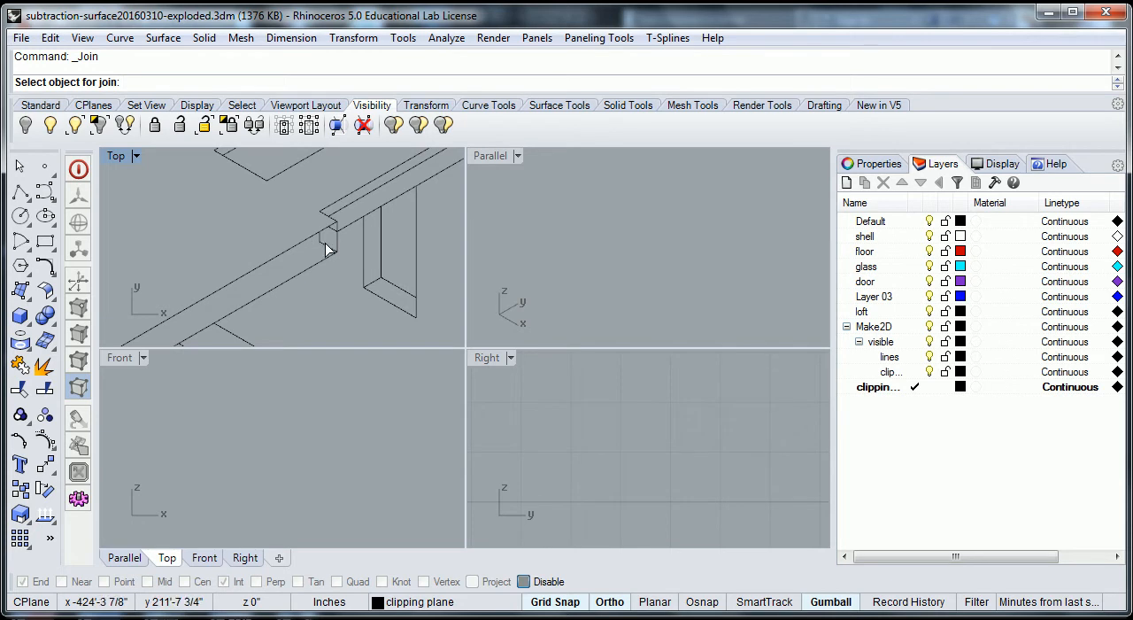
{"action": "scroll", "coordinate": [324, 246], "scroll_direction": "down", "scroll_amount": 4}
{"action": "scroll", "coordinate": [700, 277], "scroll_direction": "down", "scroll_amount": 2}
{"action": "scroll", "coordinate": [753, 266], "scroll_direction": "down", "scroll_amount": 15}
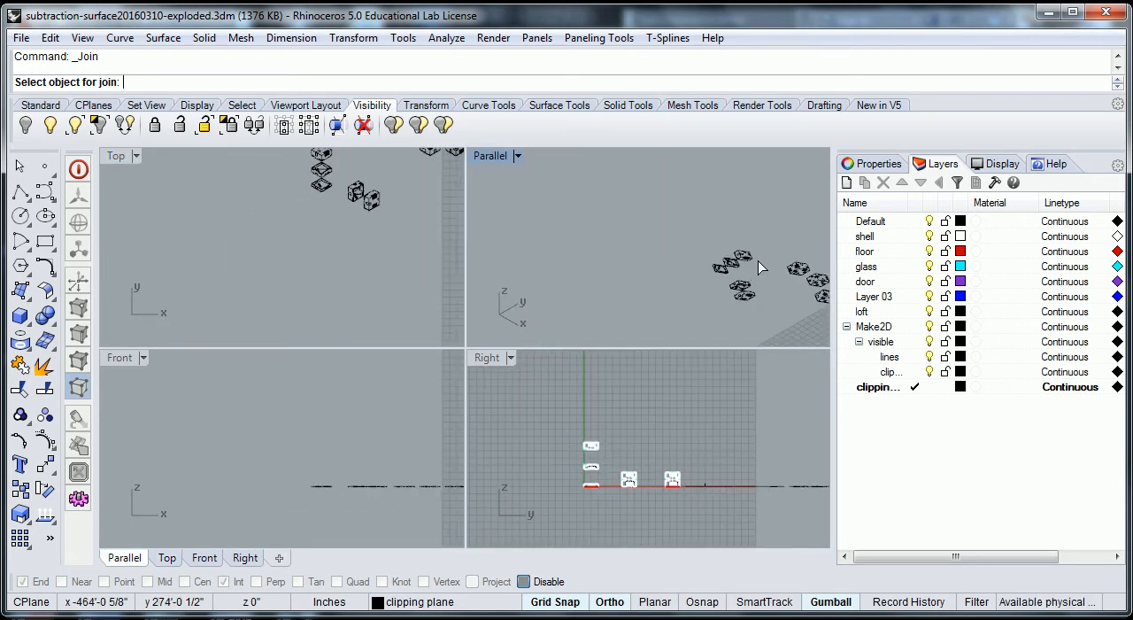
- Compare the roof-edge notch on the 3D cut half in the Parallel viewport with the same corner of the 2D drawing
{"action": "scroll", "coordinate": [758, 262], "scroll_direction": "up", "scroll_amount": 10}
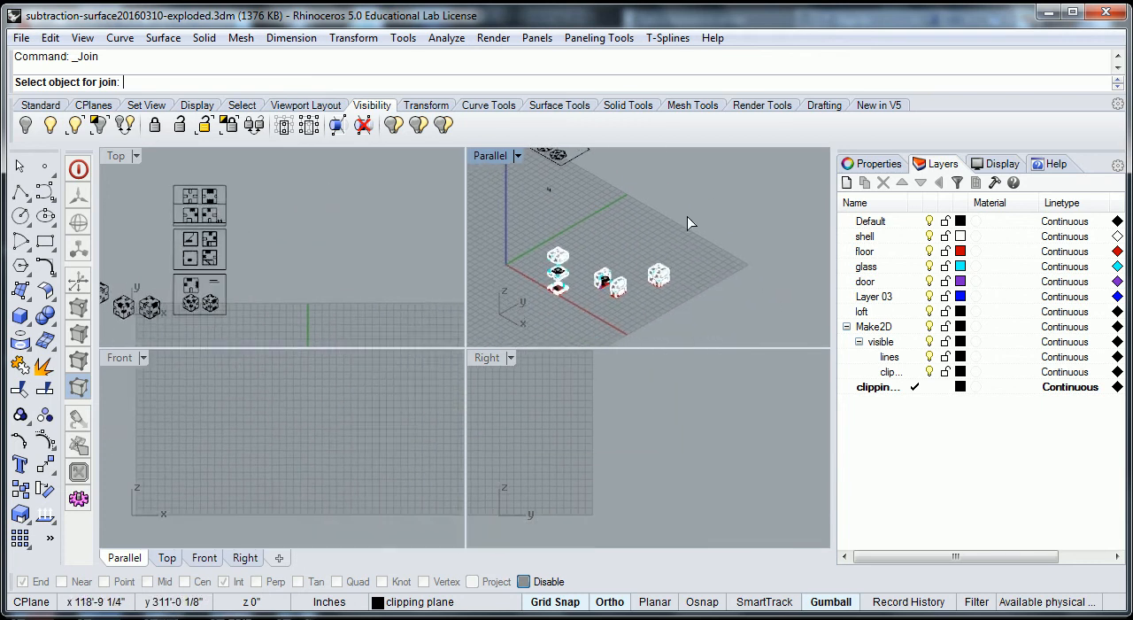
{"action": "scroll", "coordinate": [650, 192], "scroll_direction": "up", "scroll_amount": 10}
{"action": "scroll", "coordinate": [610, 221], "scroll_direction": "up", "scroll_amount": 3}
{"action": "scroll", "coordinate": [593, 198], "scroll_direction": "up", "scroll_amount": 5}
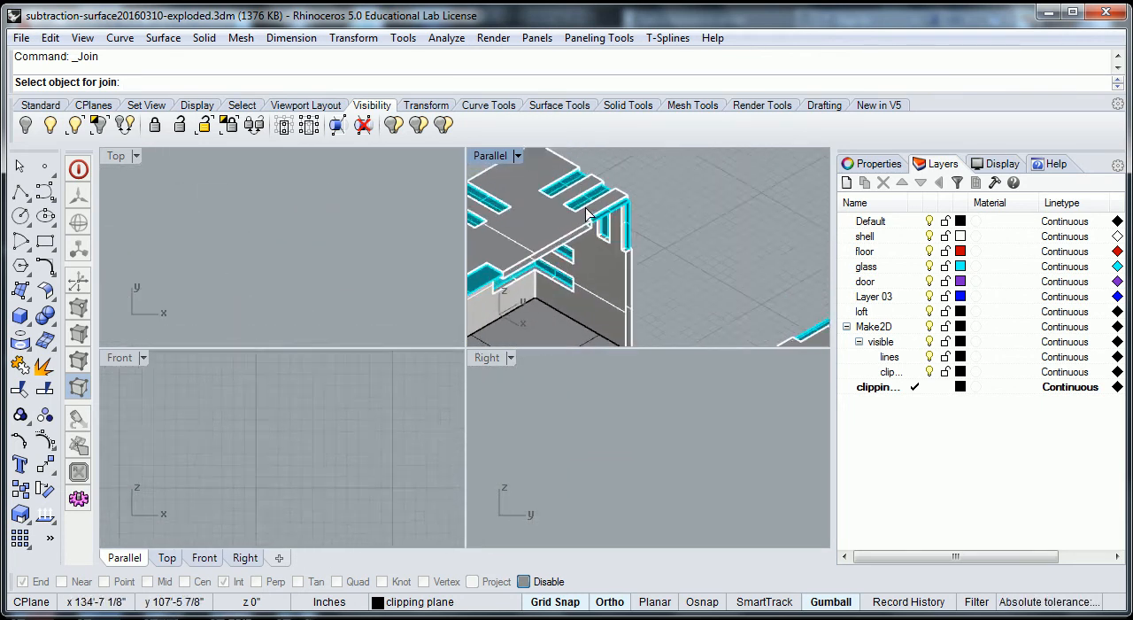
{"action": "scroll", "coordinate": [592, 240], "scroll_direction": "up", "scroll_amount": 3}
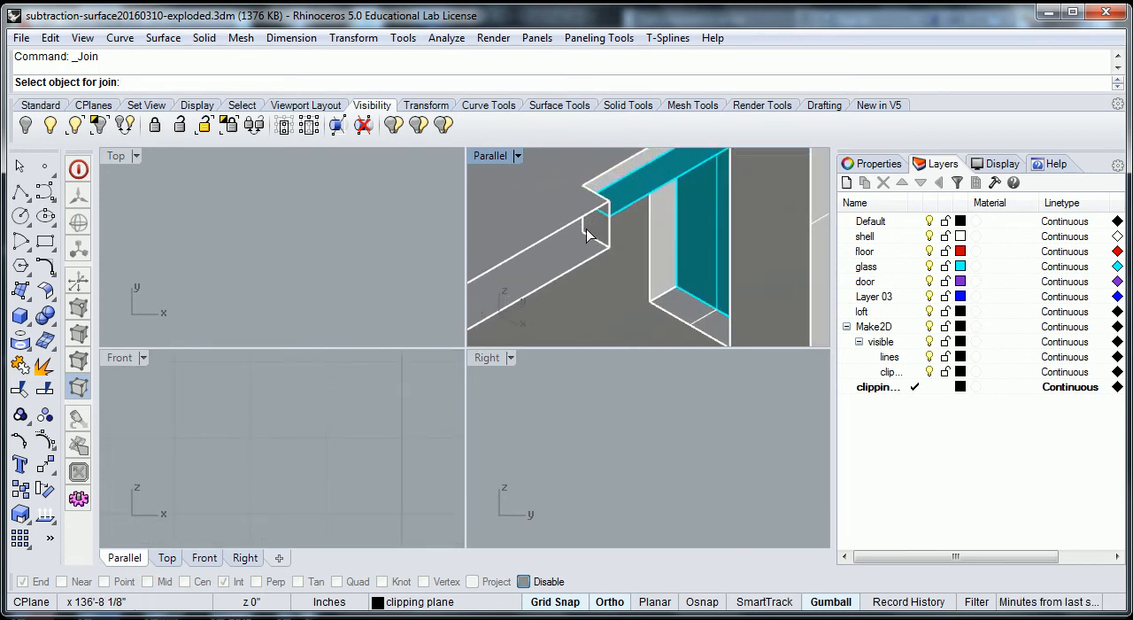
{"action": "left_click", "coordinate": [619, 214]}
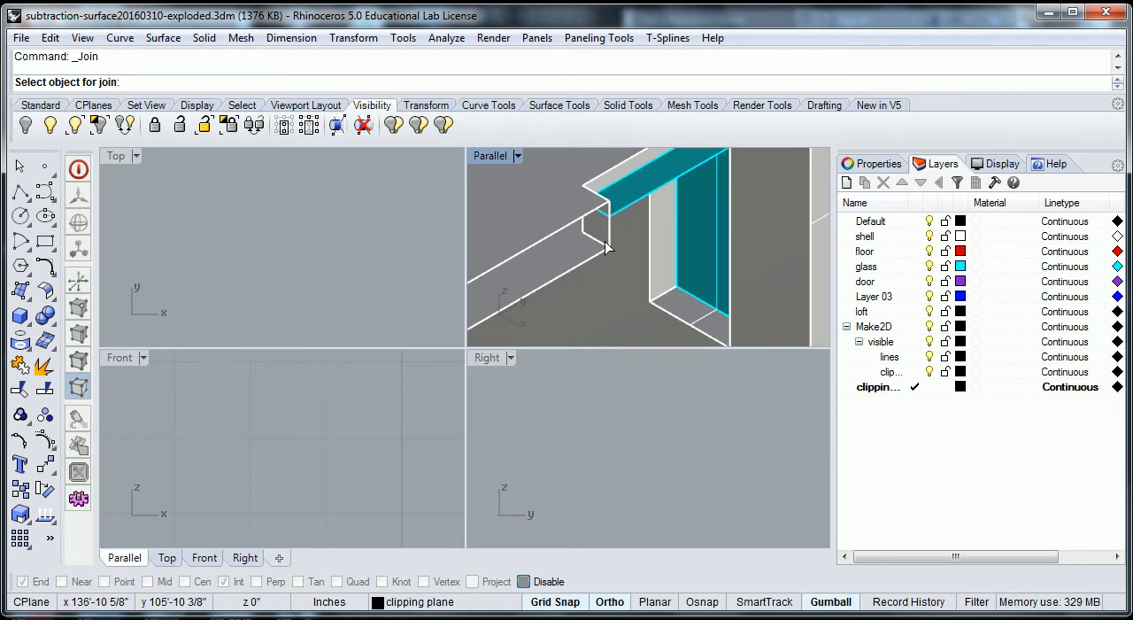
{"action": "scroll", "coordinate": [271, 250], "scroll_direction": "down", "scroll_amount": 20}
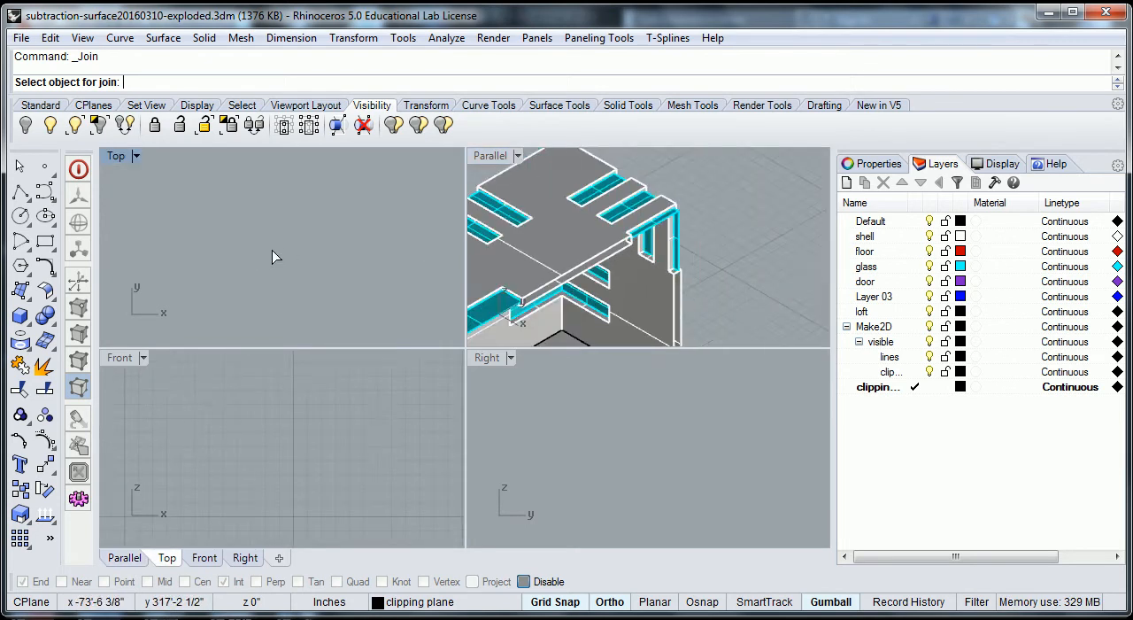
{"action": "scroll", "coordinate": [195, 270], "scroll_direction": "down", "scroll_amount": 3}
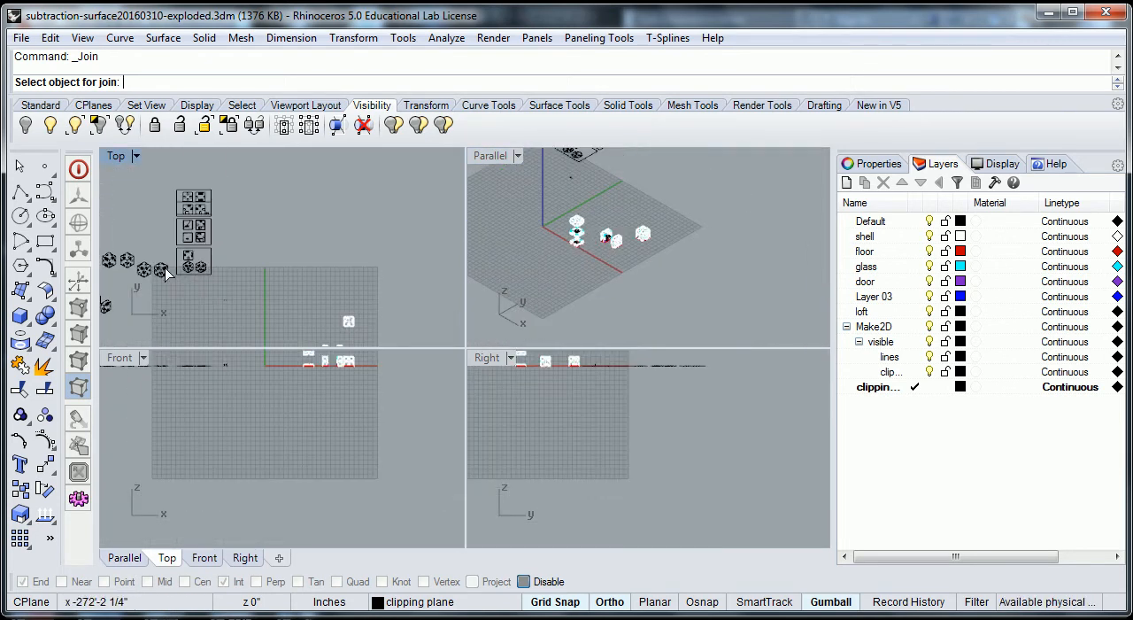
{"action": "scroll", "coordinate": [292, 266], "scroll_direction": "up", "scroll_amount": 10}
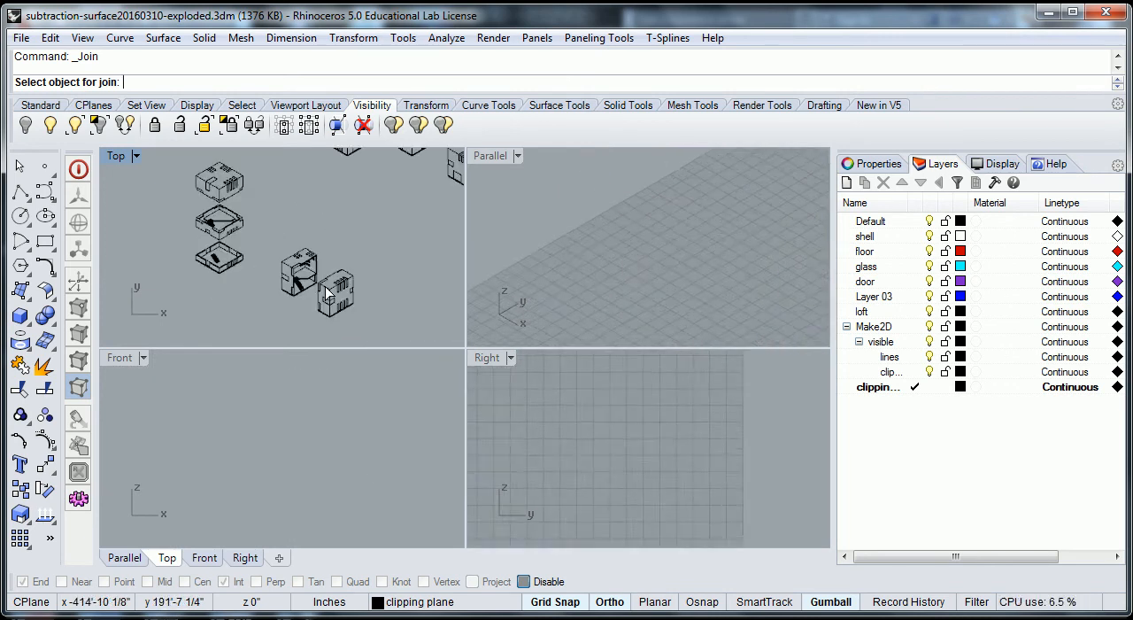
{"action": "scroll", "coordinate": [296, 255], "scroll_direction": "up", "scroll_amount": 8}
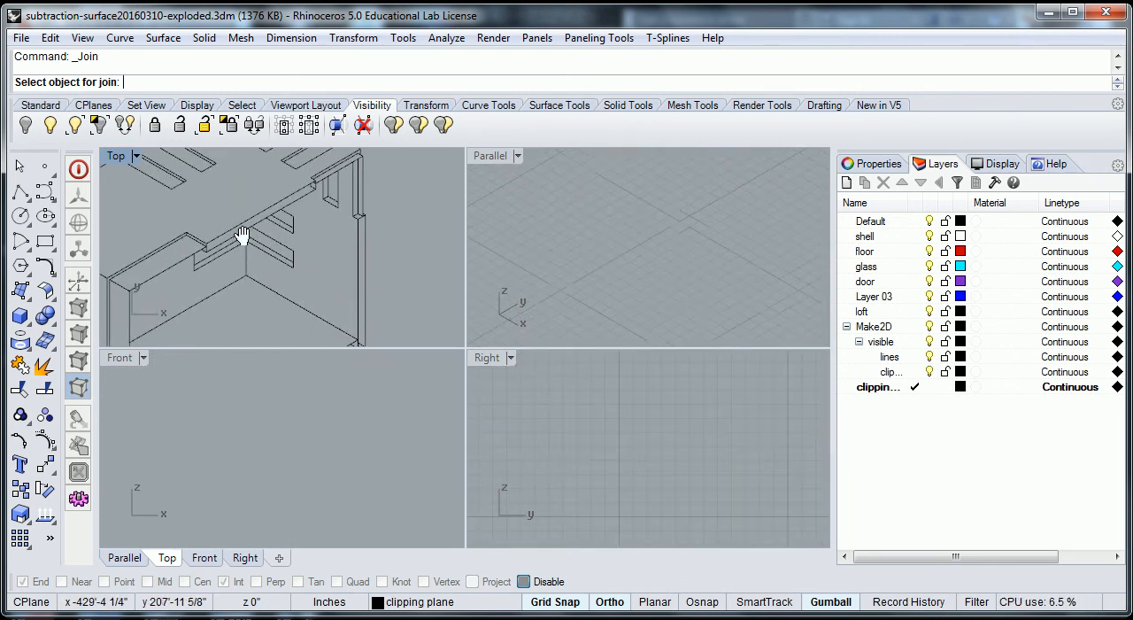
{"action": "scroll", "coordinate": [150, 283], "scroll_direction": "up", "scroll_amount": 3}
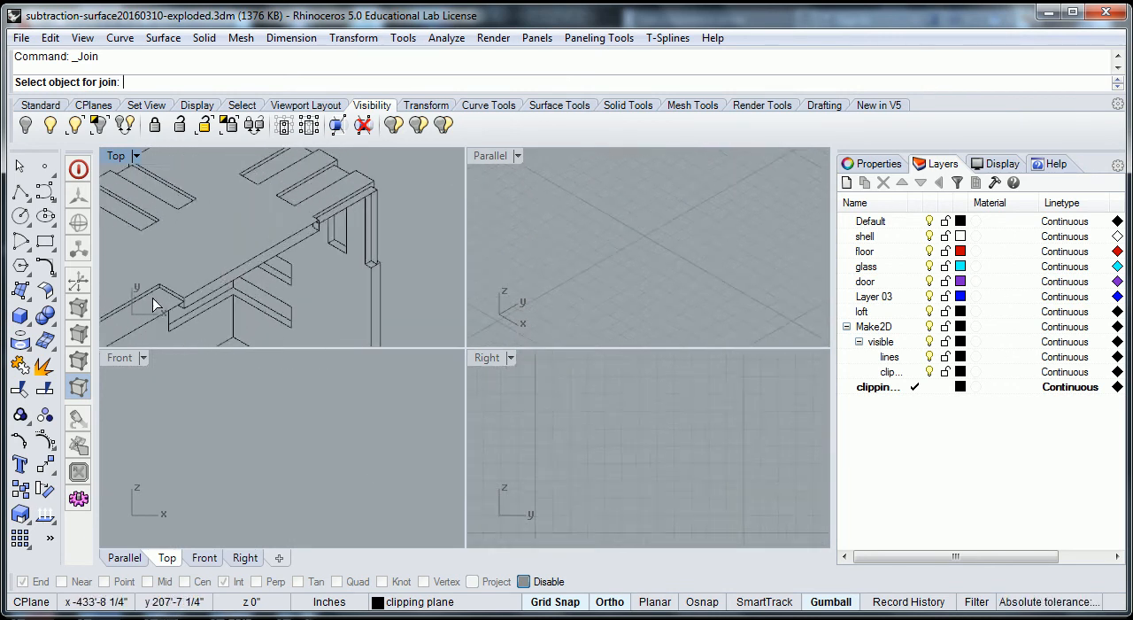
- Maximize the Top viewport and join the short line segments inside the notch at the cut roof edge
{"action": "double_click", "coordinate": [114, 157]}
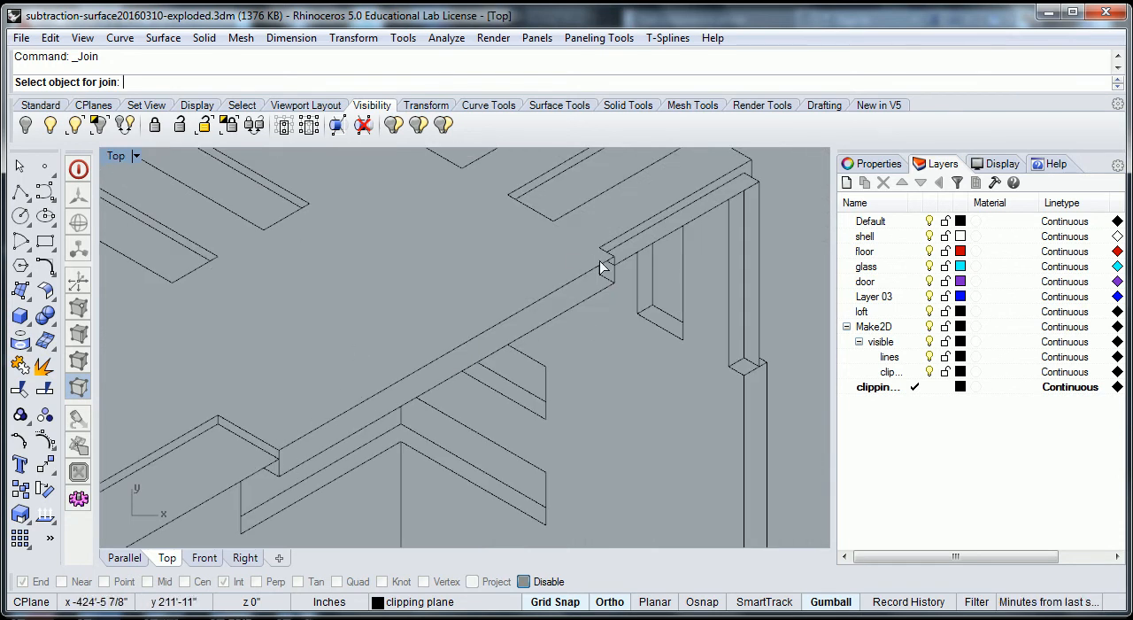
{"action": "scroll", "coordinate": [601, 281], "scroll_direction": "up", "scroll_amount": 1}
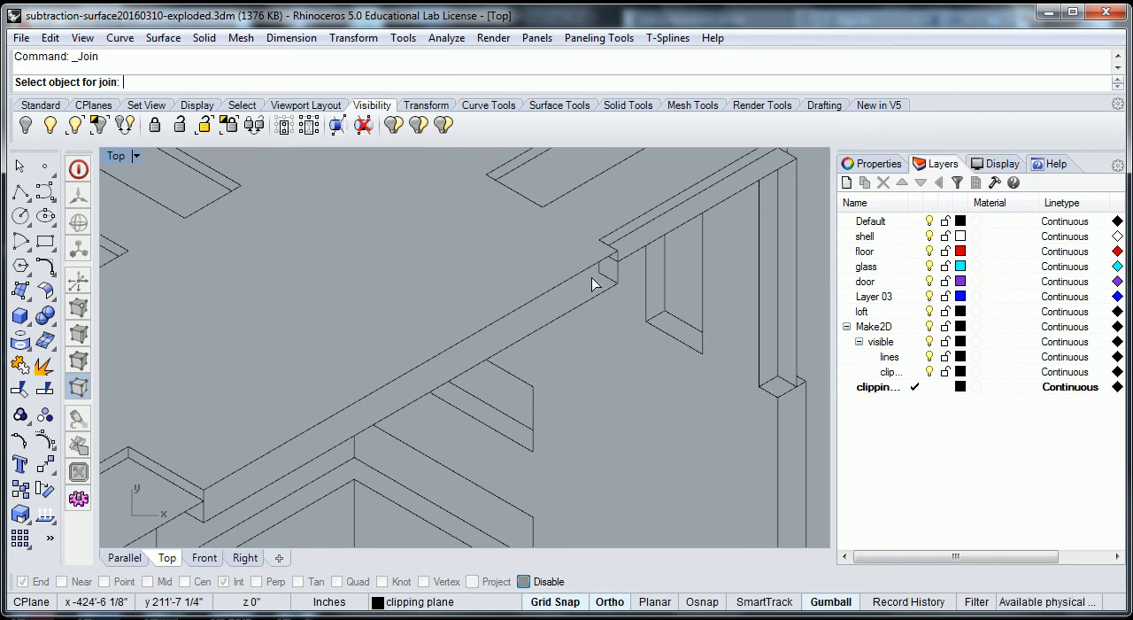
{"action": "left_click", "coordinate": [608, 274]}
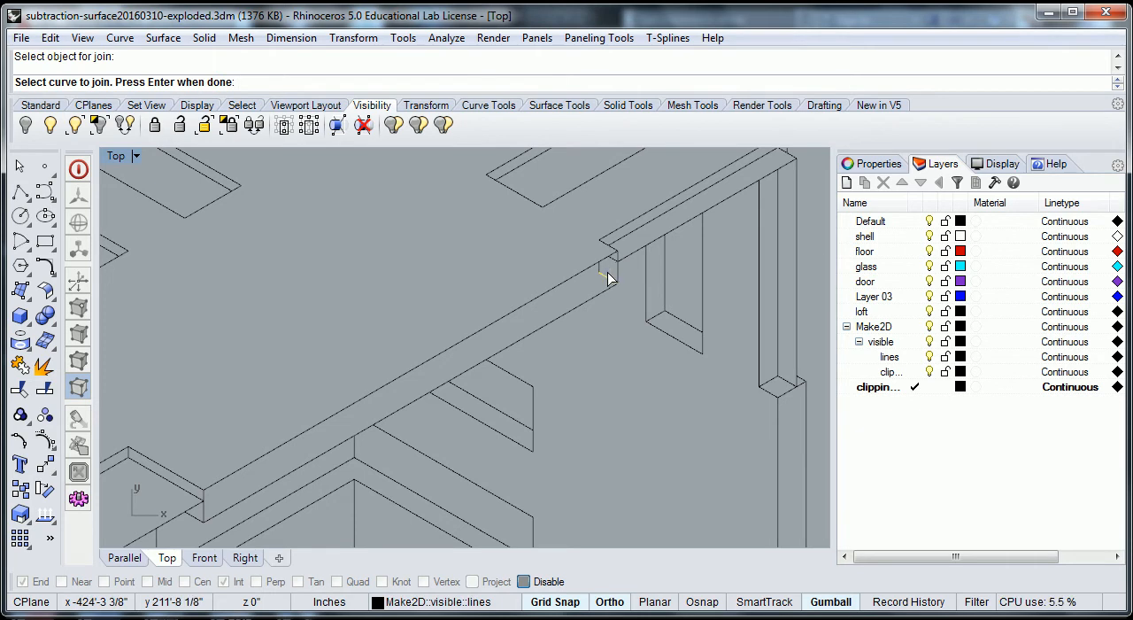
{"action": "left_click", "coordinate": [603, 283]}
{"action": "key", "text": "Return"}
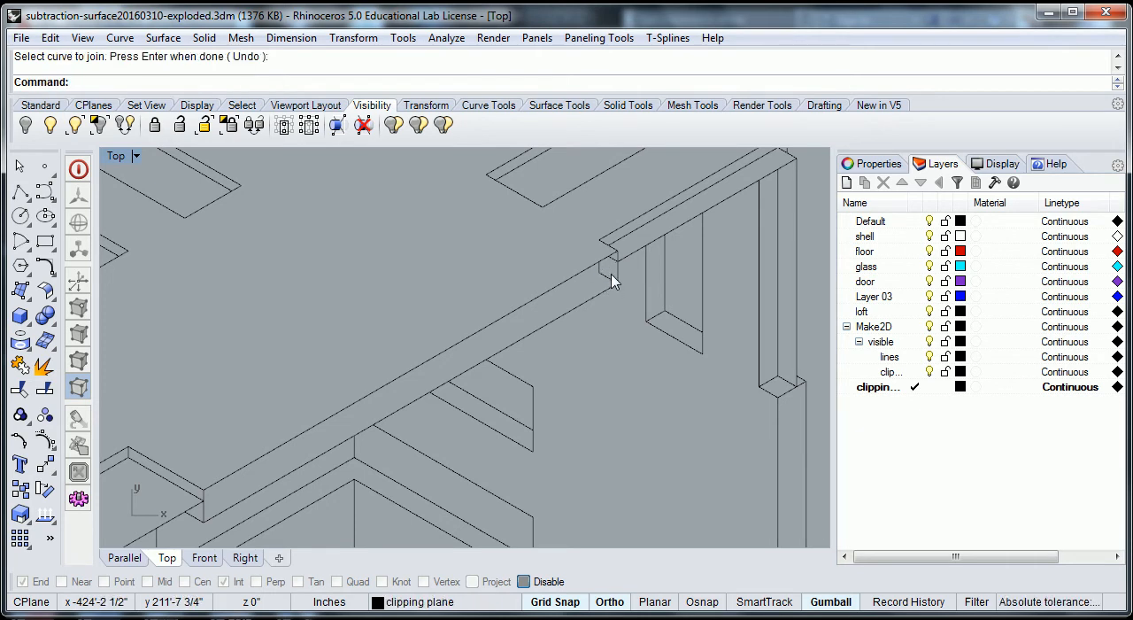
- Delete the extra short lines inside the roof-edge notch of the section drawing
{"action": "key", "text": "Delete"}
{"action": "left_click", "coordinate": [599, 270]}
{"action": "key", "text": "Delete"}
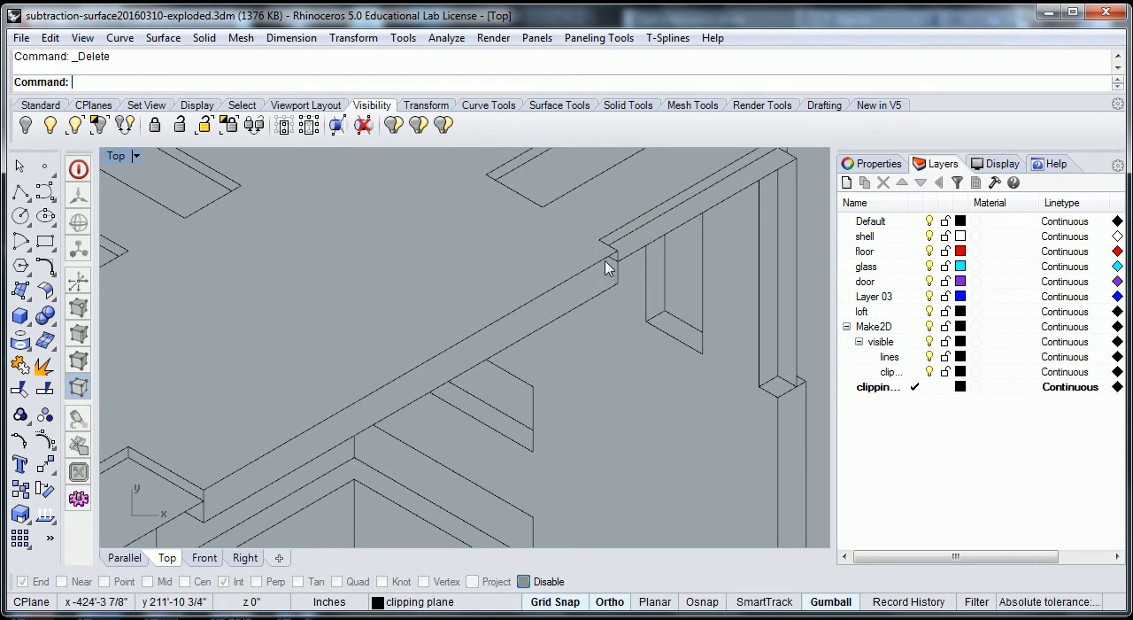
{"action": "left_click", "coordinate": [612, 257]}
{"action": "left_click", "coordinate": [605, 280]}
{"action": "key", "text": "Delete"}
{"action": "key", "text": "ctrl+z"}
{"action": "key", "text": "Escape"}
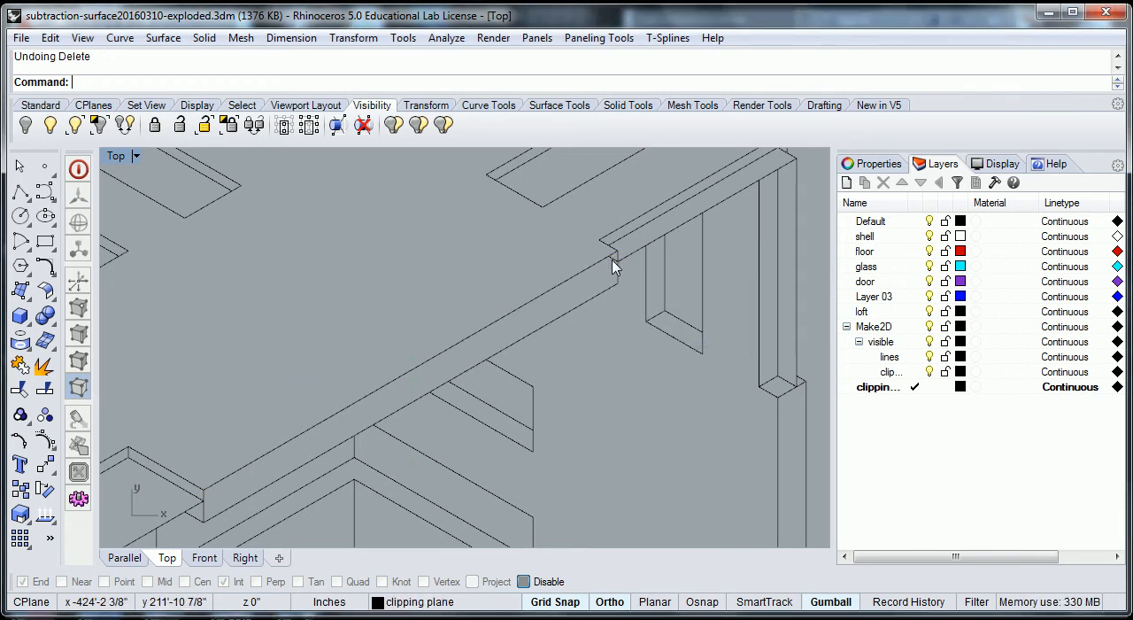
{"action": "left_click", "coordinate": [612, 267]}
{"action": "key", "text": "Escape"}
- Delete the remaining tiny line at the upper corner of the roof-edge notch
{"action": "scroll", "coordinate": [617, 268], "scroll_direction": "up", "scroll_amount": 2}
{"action": "scroll", "coordinate": [617, 269], "scroll_direction": "up", "scroll_amount": 1}
{"action": "left_click", "coordinate": [610, 259]}
{"action": "key", "text": "Delete"}
{"action": "scroll", "coordinate": [627, 295], "scroll_direction": "down", "scroll_amount": 2}
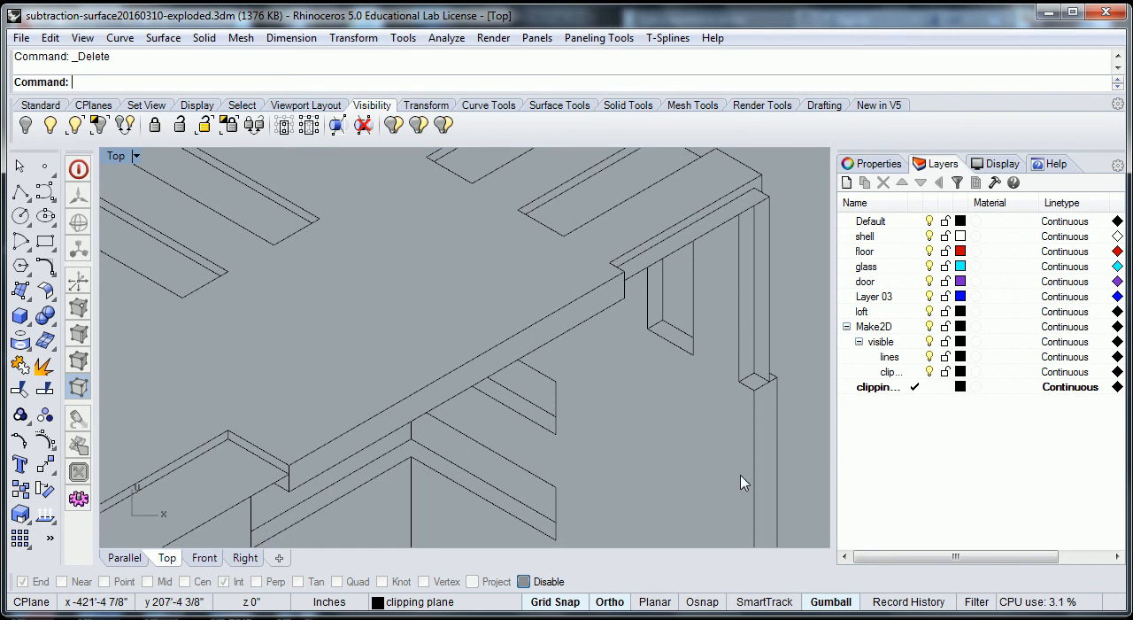
- Delete the stray short diagonal lines at the corner where the loft floor meets the cut wall
{"action": "scroll", "coordinate": [678, 292], "scroll_direction": "up", "scroll_amount": 5}
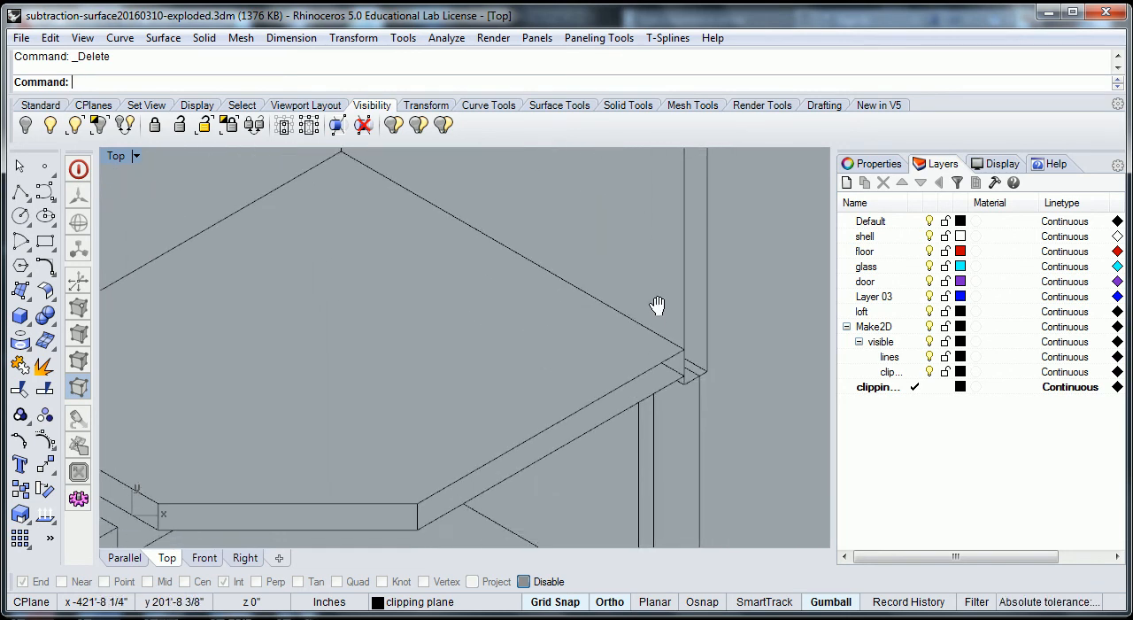
{"action": "scroll", "coordinate": [677, 394], "scroll_direction": "up", "scroll_amount": 2}
{"action": "left_click", "coordinate": [706, 354]}
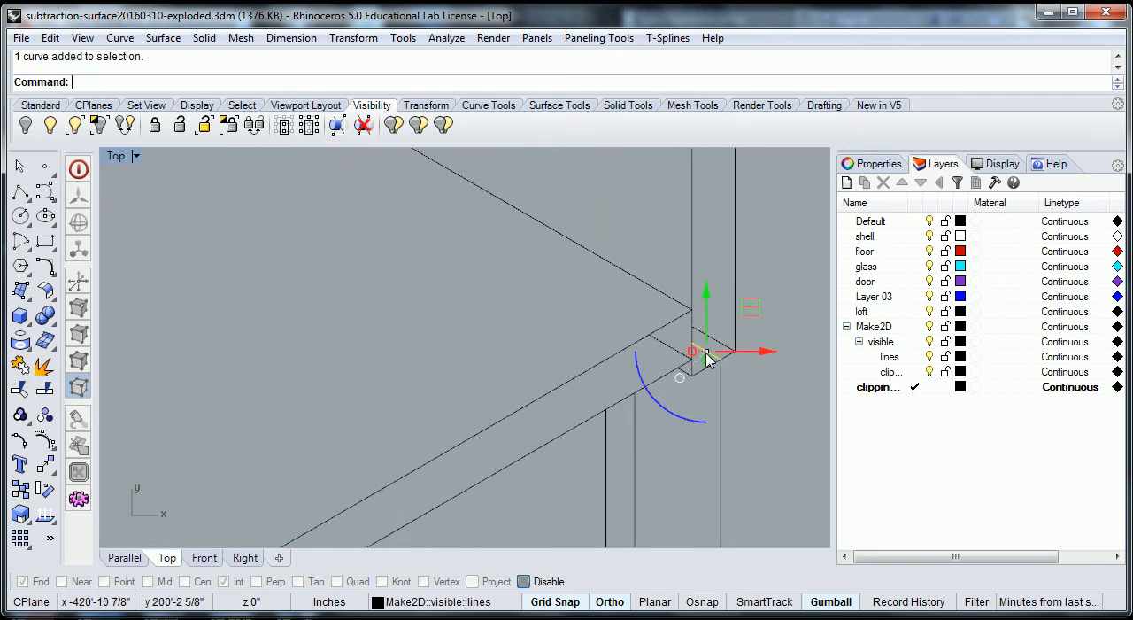
{"action": "key", "text": "Delete"}
{"action": "left_click", "coordinate": [689, 356]}
{"action": "scroll", "coordinate": [678, 362], "scroll_direction": "down", "scroll_amount": 2}
{"action": "scroll", "coordinate": [623, 439], "scroll_direction": "down", "scroll_amount": 2}
{"action": "scroll", "coordinate": [658, 373], "scroll_direction": "up", "scroll_amount": 4}
{"action": "key", "text": "Delete"}
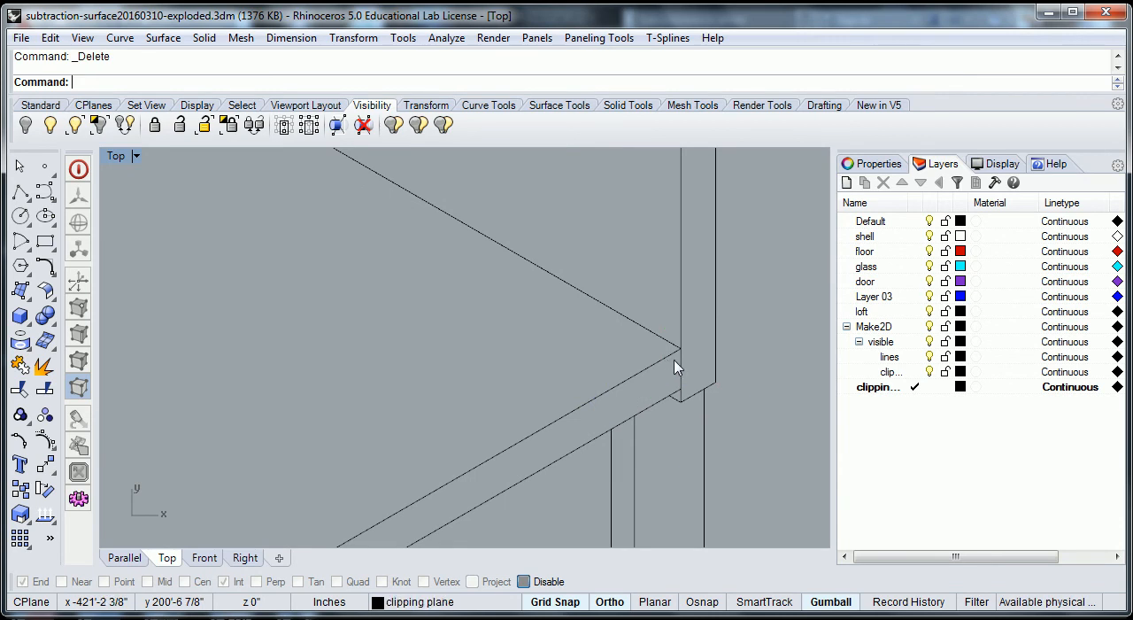
- Trim the line crossing the loft floor thickness at the wall corner, using the floor's two long edges as cutting objects
{"action": "left_click", "coordinate": [683, 370]}
{"action": "key", "text": "Escape"}
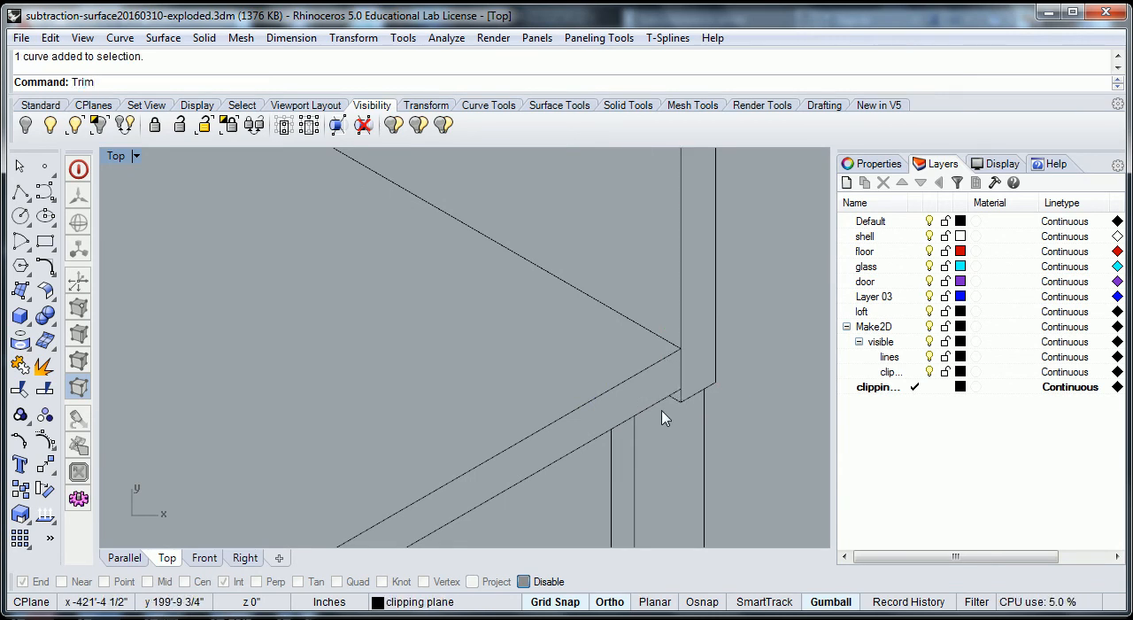
{"action": "type", "text": "Trim"}
{"action": "key", "text": "Return"}
{"action": "left_click", "coordinate": [658, 403]}
{"action": "left_click", "coordinate": [655, 370]}
{"action": "key", "text": "Return"}
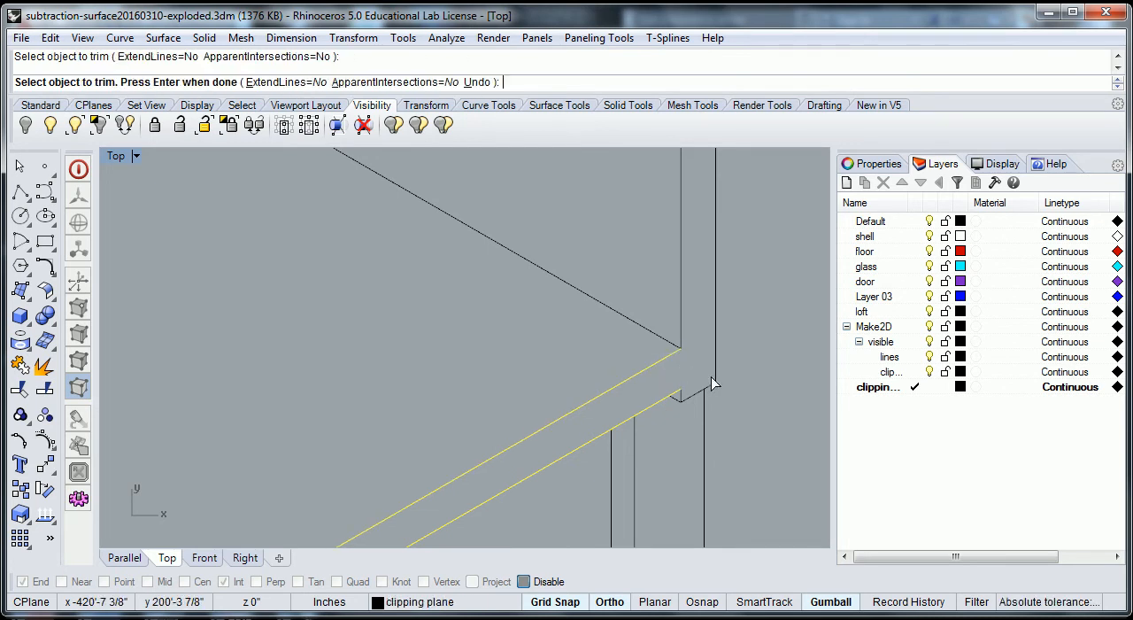
{"action": "left_click", "coordinate": [705, 381]}
{"action": "key", "text": "Return"}
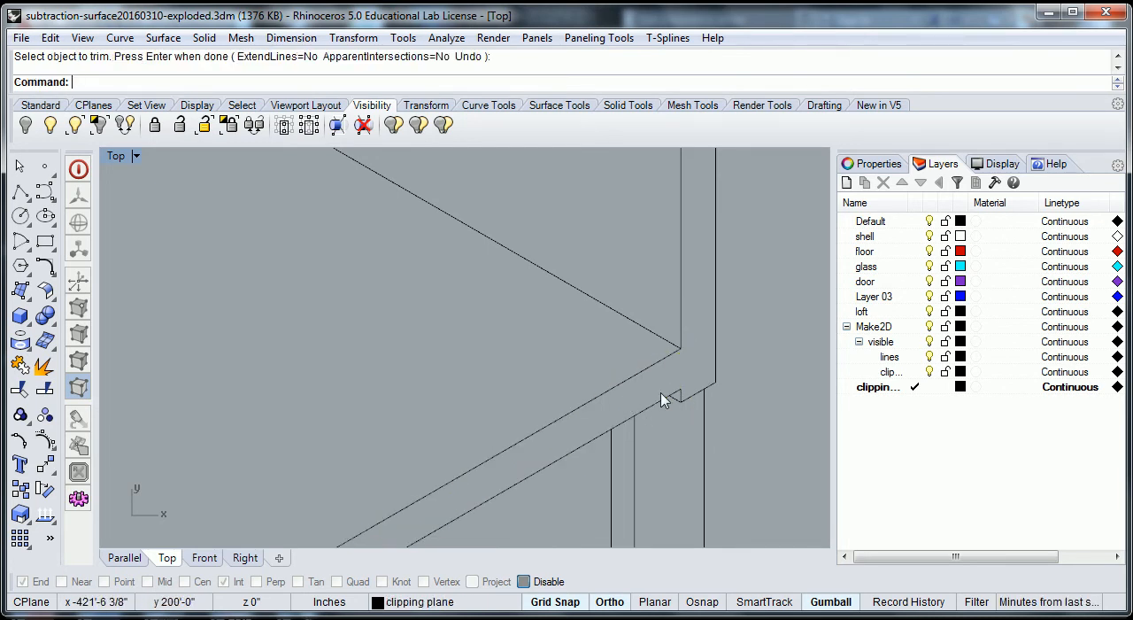
- Delete the stray short line at the base of the cut wall below the loft corner
{"action": "scroll", "coordinate": [689, 362], "scroll_direction": "down", "scroll_amount": 2}
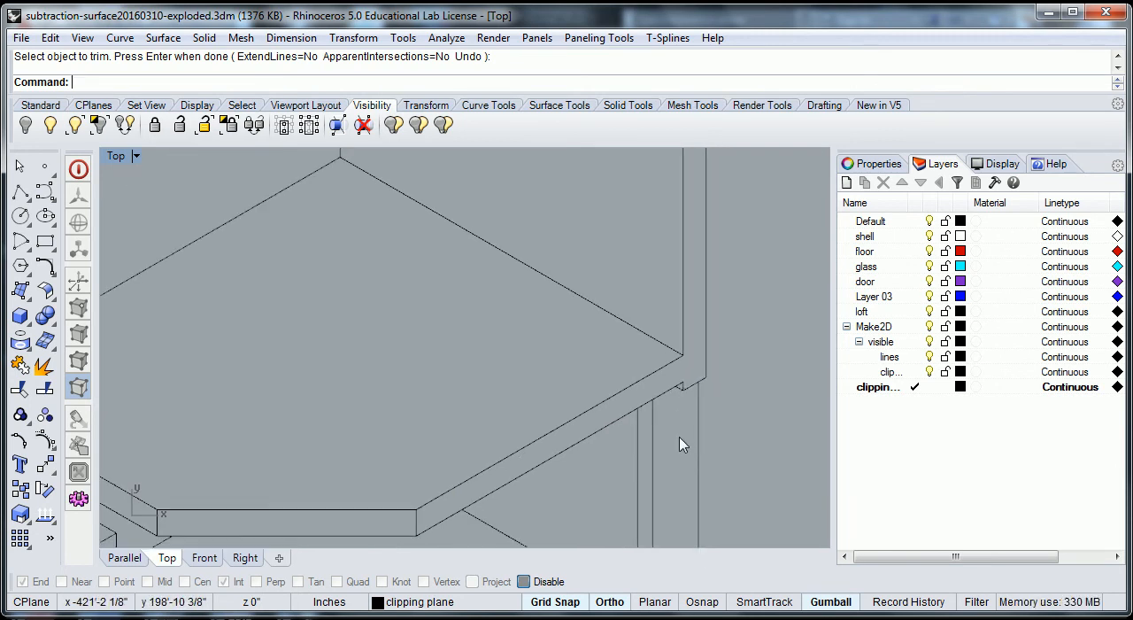
{"action": "right_click_drag", "start_coordinate": [686, 437], "coordinate": [691, 301]}
{"action": "right_click_drag", "start_coordinate": [696, 465], "coordinate": [699, 281]}
{"action": "scroll", "coordinate": [694, 334], "scroll_direction": "up", "scroll_amount": 4}
{"action": "scroll", "coordinate": [694, 343], "scroll_direction": "up", "scroll_amount": 1}
{"action": "key", "text": "Escape"}
{"action": "left_click", "coordinate": [698, 324]}
{"action": "key", "text": "Delete"}
- Delete the stray short line at the end of the lowest step of the stairs
{"action": "scroll", "coordinate": [714, 321], "scroll_direction": "down", "scroll_amount": 3}
{"action": "right_click_drag", "start_coordinate": [506, 473], "coordinate": [741, 317]}
{"action": "scroll", "coordinate": [588, 354], "scroll_direction": "up", "scroll_amount": 4}
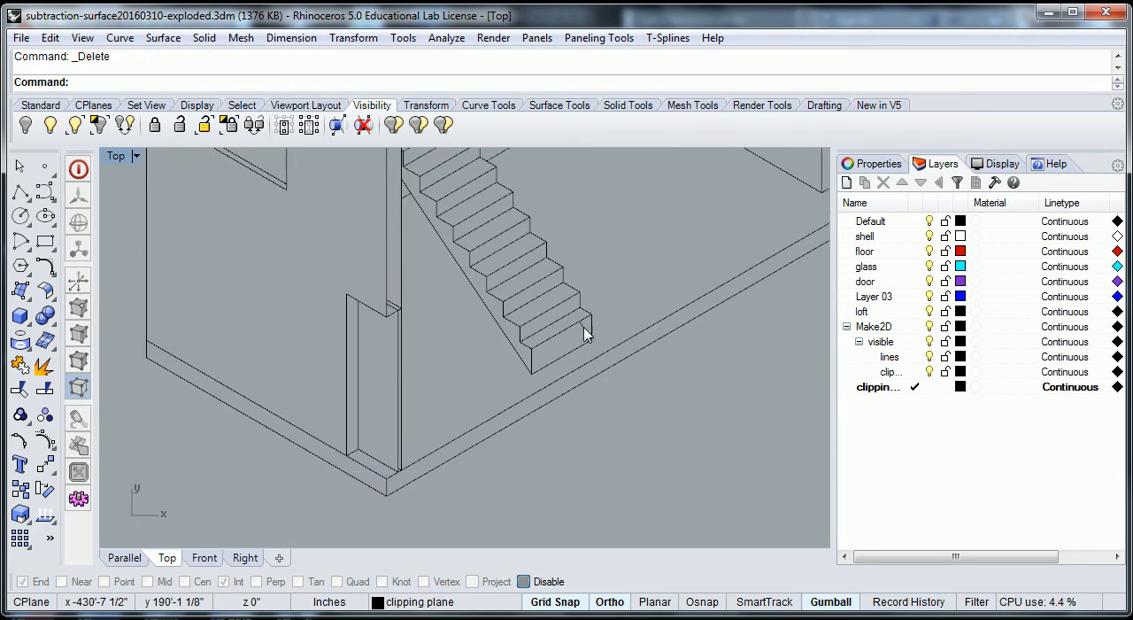
{"action": "left_click", "coordinate": [583, 334]}
{"action": "key", "text": "Delete"}
- Delete the short diagonal line above the door opening at the end of the cut wall
{"action": "scroll", "coordinate": [566, 377], "scroll_direction": "down", "scroll_amount": 3}
{"action": "scroll", "coordinate": [451, 351], "scroll_direction": "up", "scroll_amount": 3}
{"action": "left_click", "coordinate": [447, 372]}
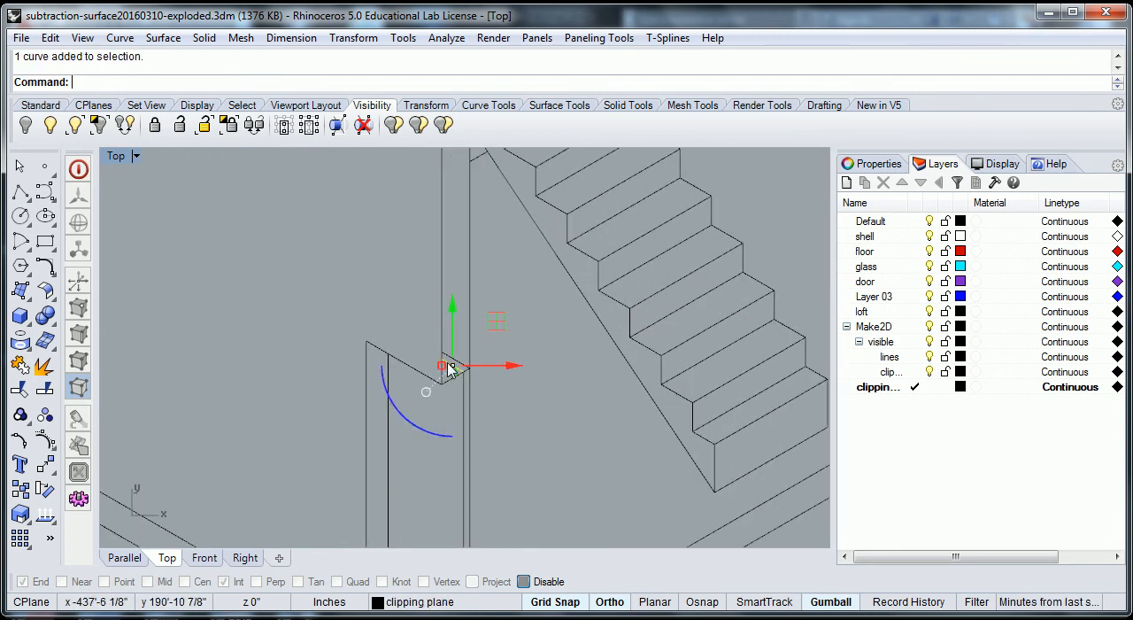
{"action": "key", "text": "Delete"}
- Delete the short vertical line at the front corner of the cut wall top on the exploded ground-floor part
{"action": "scroll", "coordinate": [482, 344], "scroll_direction": "down", "scroll_amount": 4}
{"action": "scroll", "coordinate": [479, 284], "scroll_direction": "down", "scroll_amount": 6}
{"action": "right_click_drag", "start_coordinate": [479, 284], "coordinate": [471, 372]}
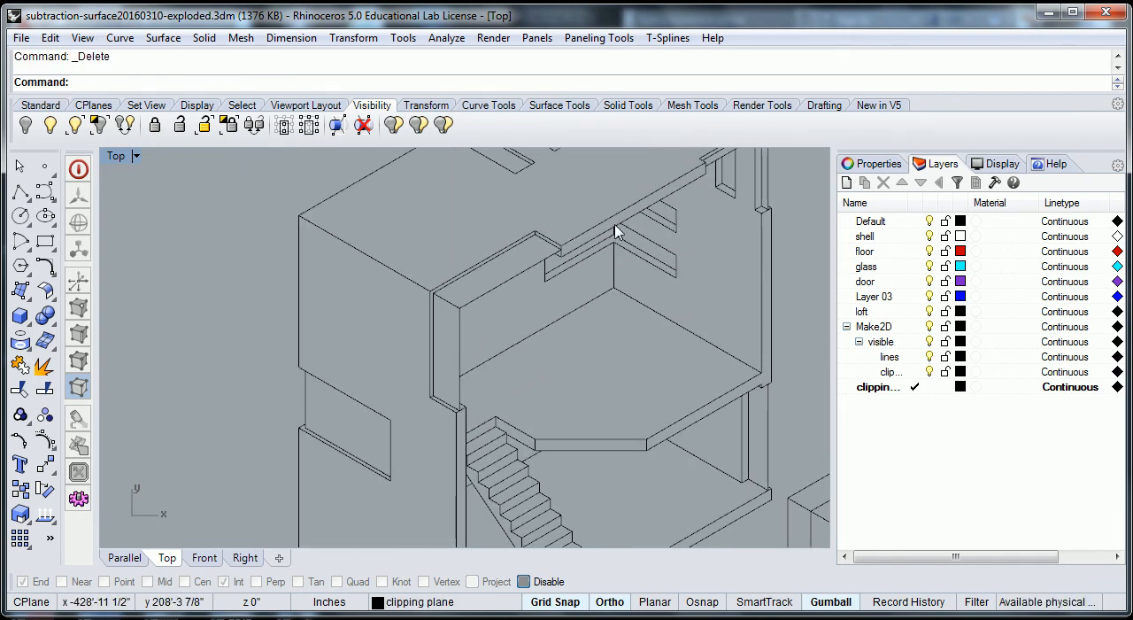
{"action": "scroll", "coordinate": [731, 284], "scroll_direction": "down", "scroll_amount": 12}
{"action": "right_click_drag", "start_coordinate": [724, 313], "coordinate": [749, 447]}
{"action": "scroll", "coordinate": [370, 354], "scroll_direction": "up", "scroll_amount": 4}
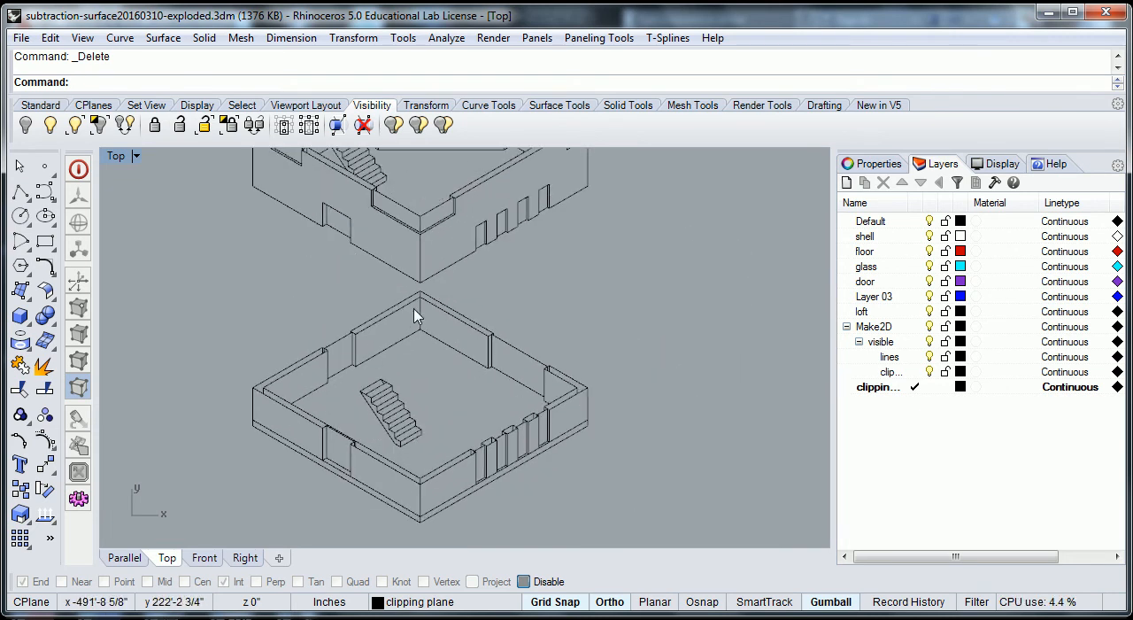
{"action": "scroll", "coordinate": [416, 317], "scroll_direction": "up", "scroll_amount": 7}
{"action": "scroll", "coordinate": [336, 473], "scroll_direction": "down", "scroll_amount": 6}
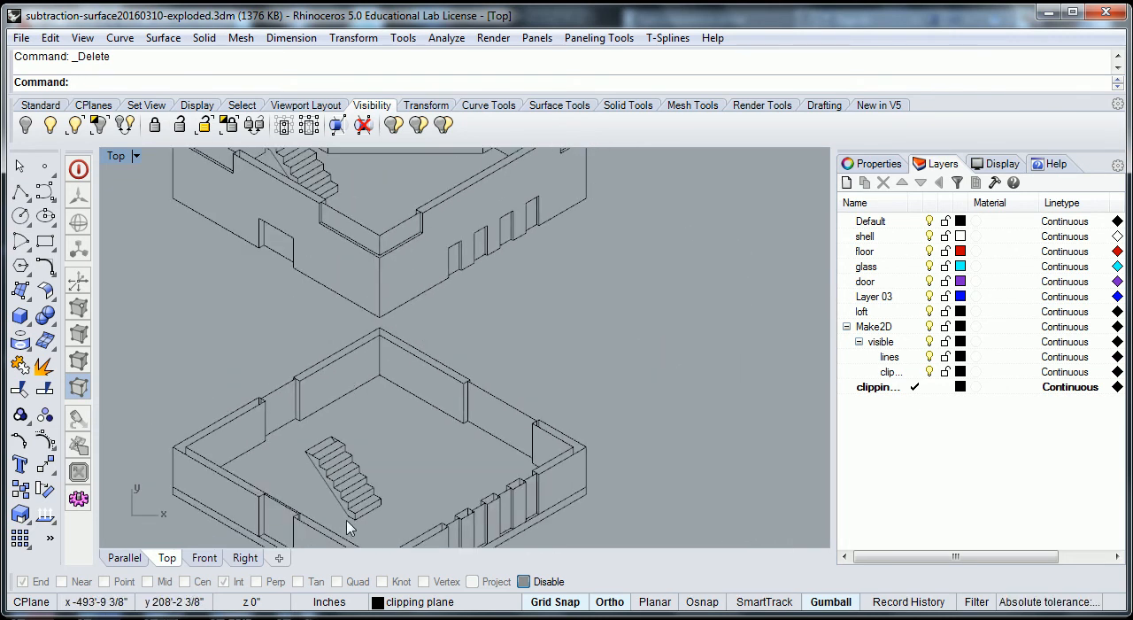
{"action": "right_click_drag", "start_coordinate": [347, 528], "coordinate": [361, 431]}
{"action": "scroll", "coordinate": [430, 461], "scroll_direction": "up", "scroll_amount": 4}
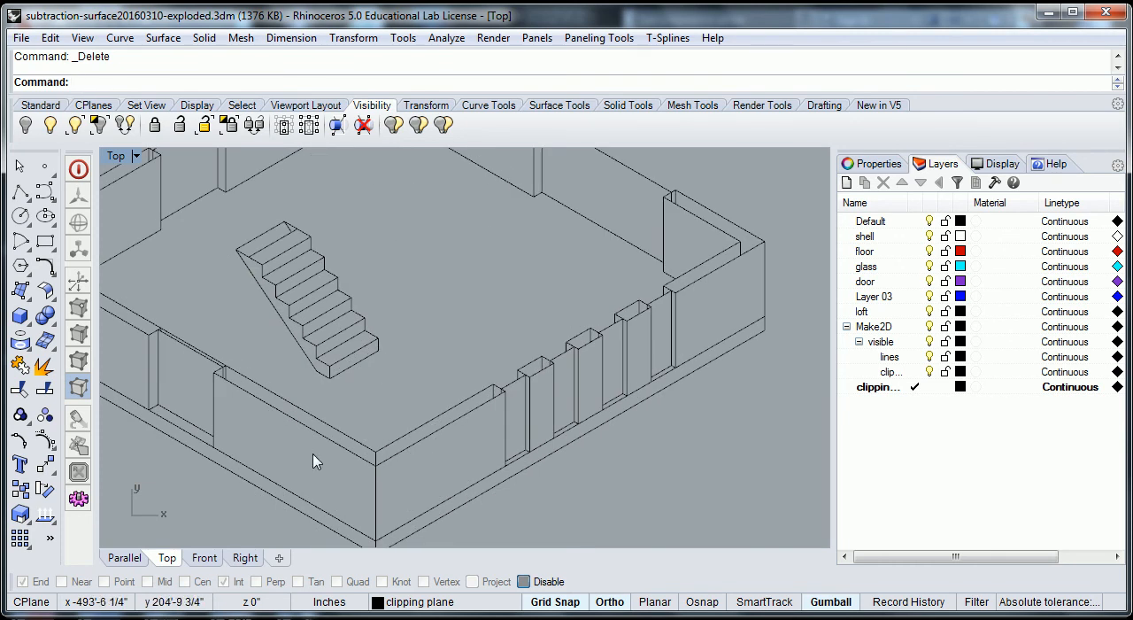
{"action": "scroll", "coordinate": [381, 467], "scroll_direction": "up", "scroll_amount": 3}
{"action": "left_click", "coordinate": [374, 464]}
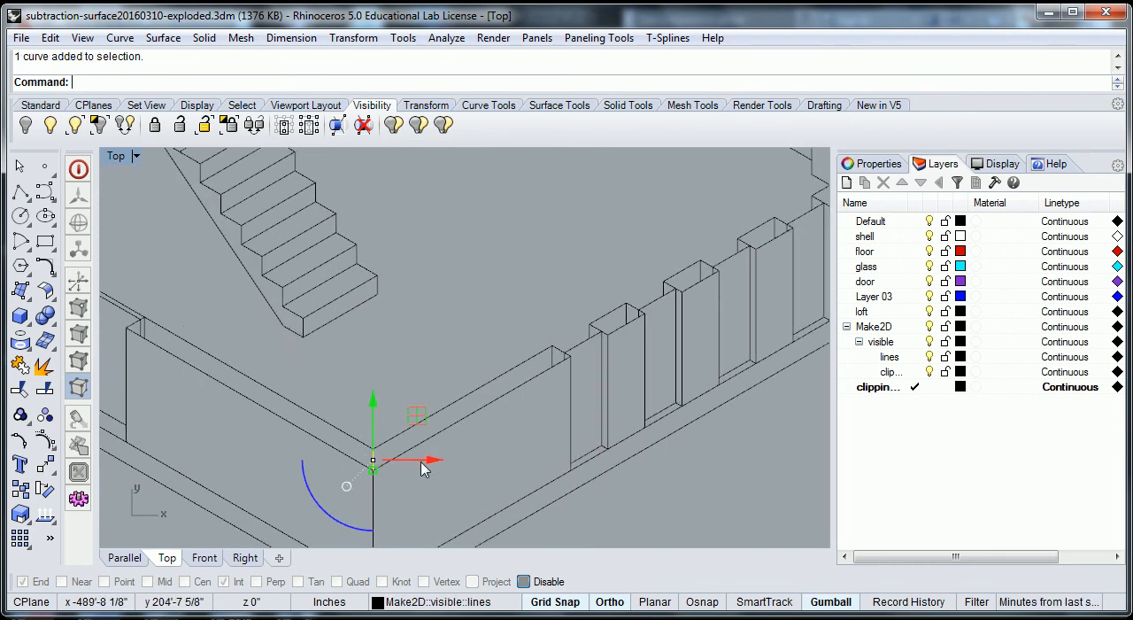
{"action": "key", "text": "Delete"}
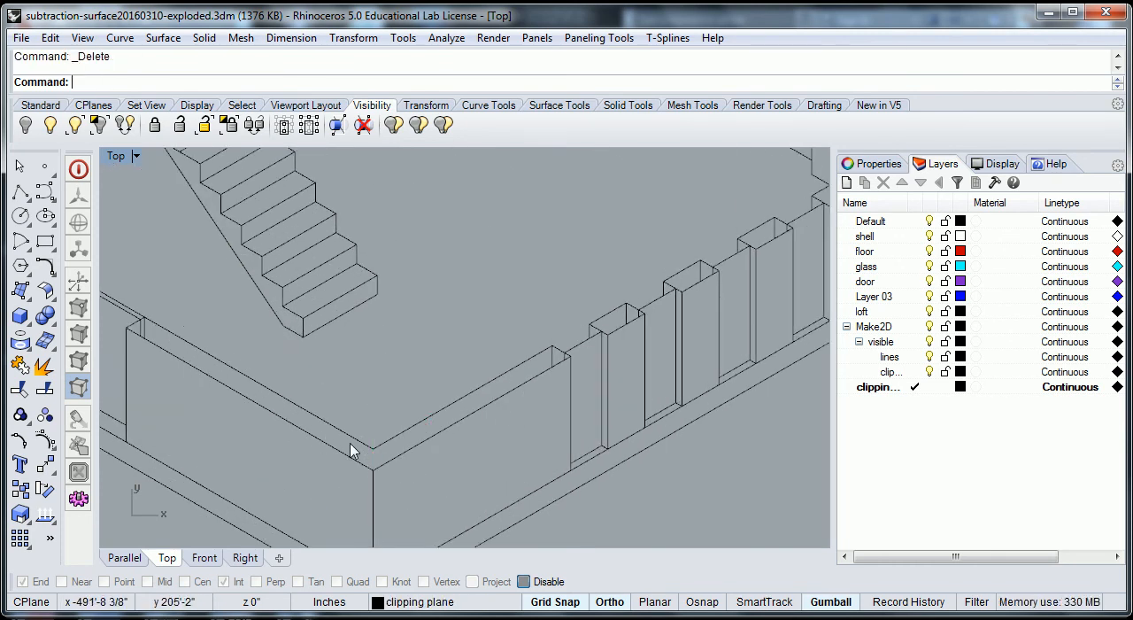
- Delete the two short vertical lines inside the cut wall end beside the first window opening of the front-right wall
{"action": "scroll", "coordinate": [564, 355], "scroll_direction": "up", "scroll_amount": 3}
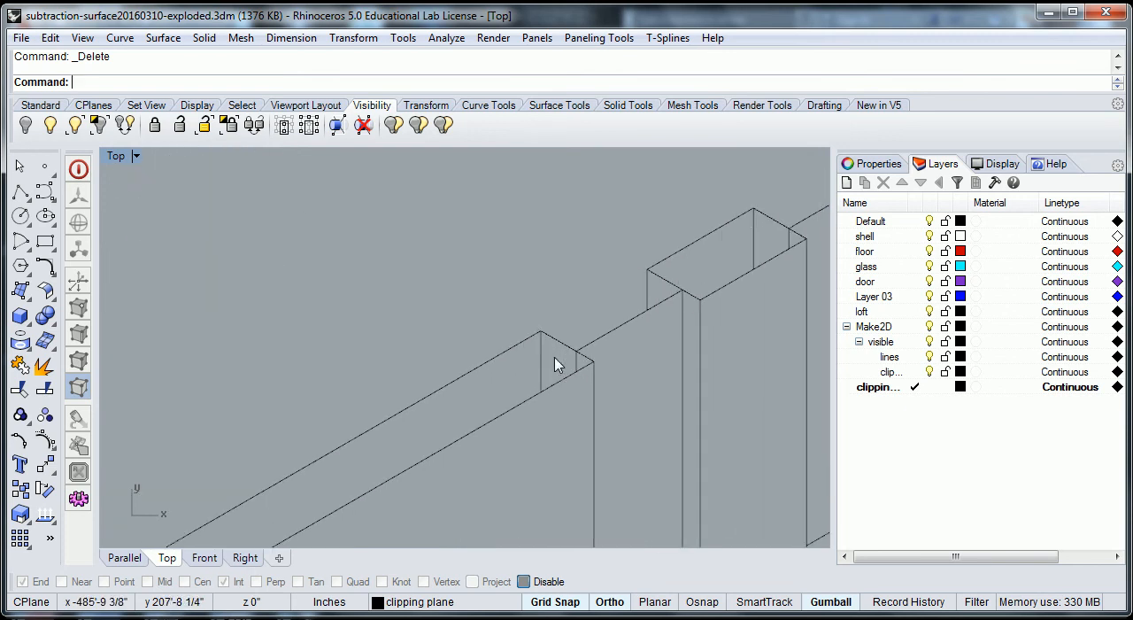
{"action": "left_click", "coordinate": [540, 360]}
{"action": "key", "text": "Delete"}
{"action": "left_click", "coordinate": [577, 362]}
{"action": "key", "text": "Delete"}
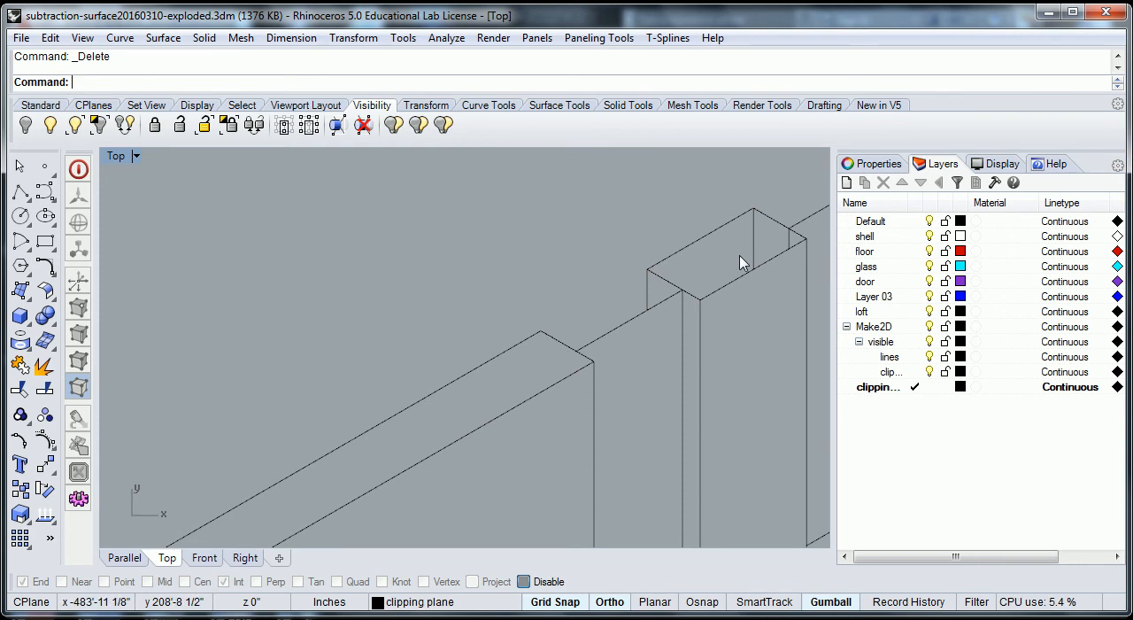
- Delete the short vertical lines inside the cut top of the first pier between the window openings
{"action": "scroll", "coordinate": [744, 261], "scroll_direction": "down", "scroll_amount": 2}
{"action": "right_click_drag", "start_coordinate": [754, 257], "coordinate": [435, 397]}
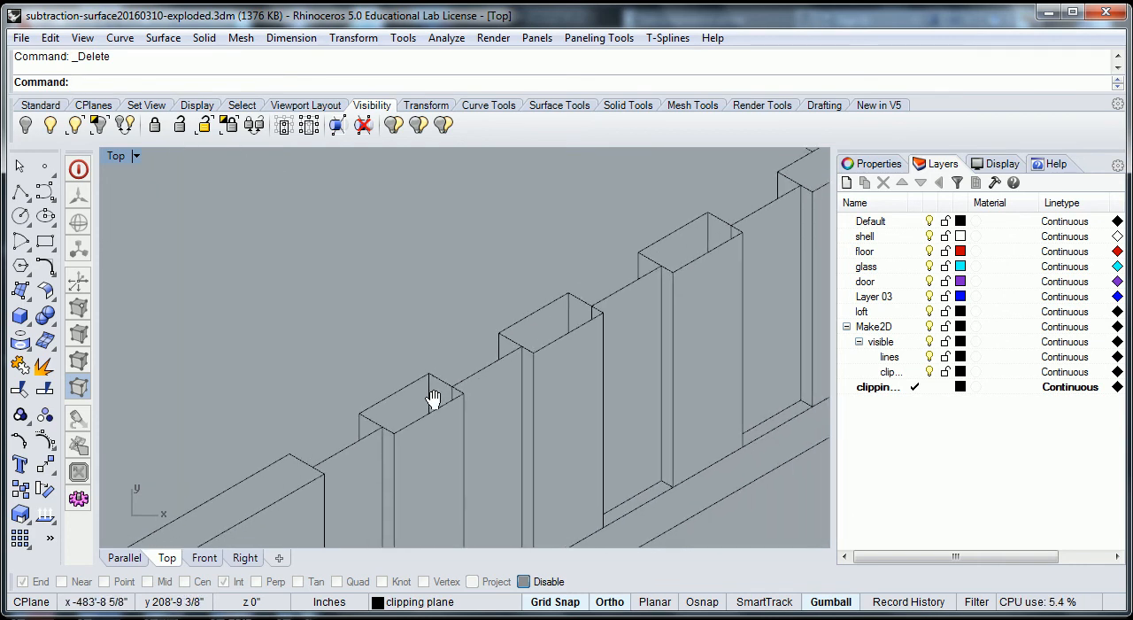
{"action": "scroll", "coordinate": [442, 403], "scroll_direction": "up", "scroll_amount": 1}
{"action": "left_click", "coordinate": [430, 394]}
{"action": "left_click", "coordinate": [437, 392]}
{"action": "left_click", "coordinate": [458, 394]}
{"action": "key", "text": "Delete"}
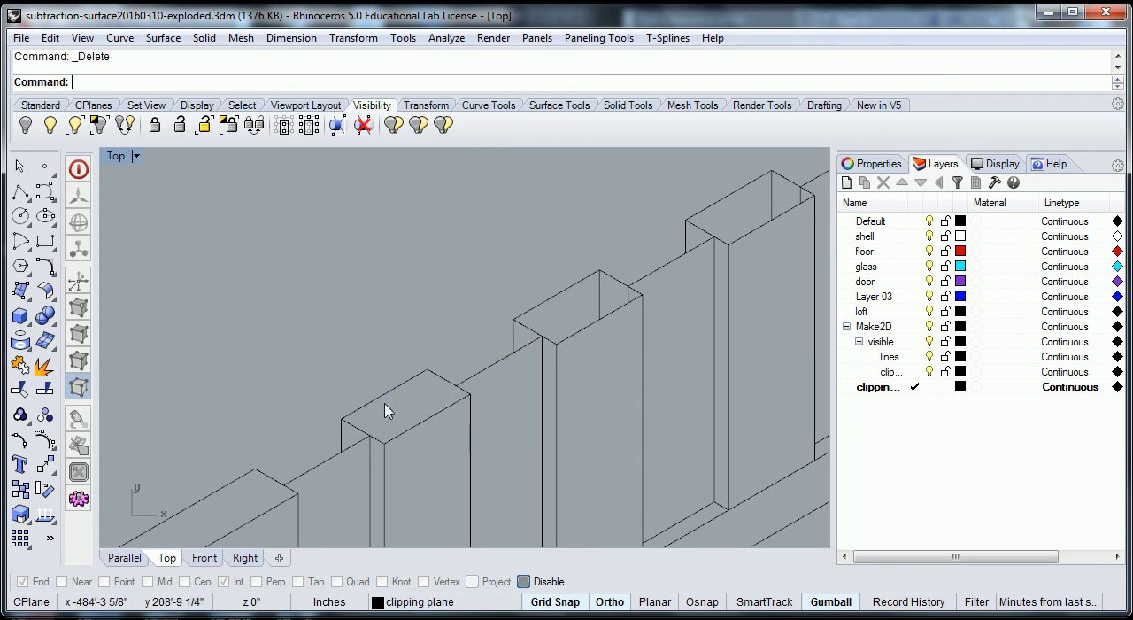
- Delete the short vertical lines inside the cut tops of the next two piers along the same wall
{"action": "left_click", "coordinate": [600, 289]}
{"action": "key", "text": "Delete"}
{"action": "left_click", "coordinate": [627, 294]}
{"action": "key", "text": "Delete"}
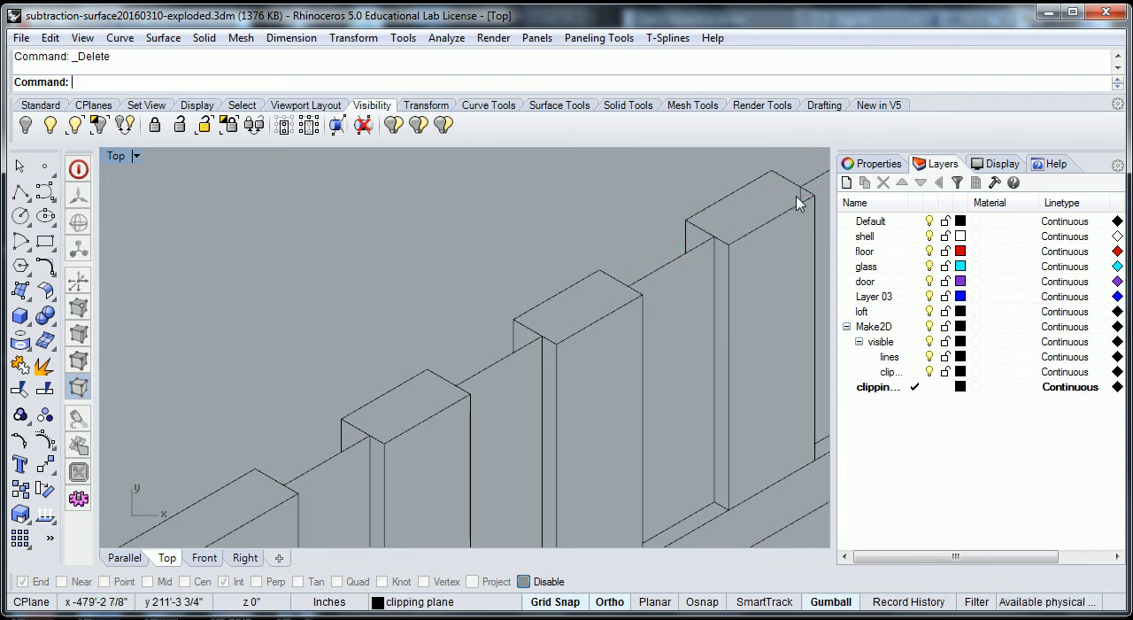
- Delete the short vertical lines at the inner right corner of the ground-floor wall top and at the cut wall end behind it
{"action": "scroll", "coordinate": [764, 243], "scroll_direction": "down", "scroll_amount": 2}
{"action": "right_click_drag", "start_coordinate": [754, 246], "coordinate": [392, 442]}
{"action": "scroll", "coordinate": [630, 293], "scroll_direction": "up", "scroll_amount": 3}
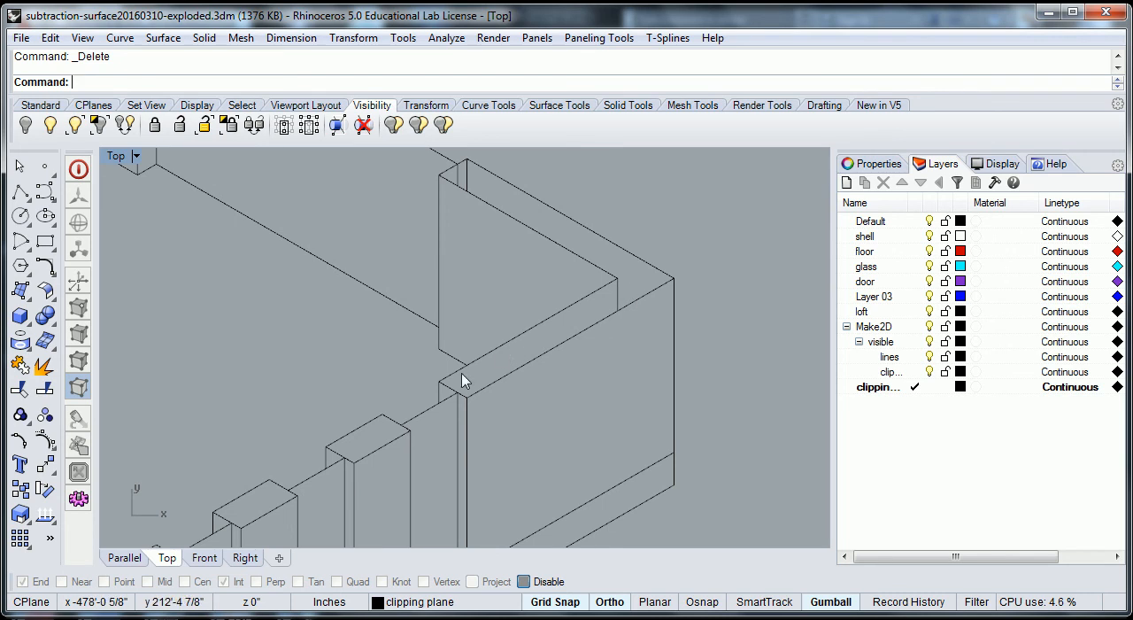
{"action": "left_click", "coordinate": [619, 297]}
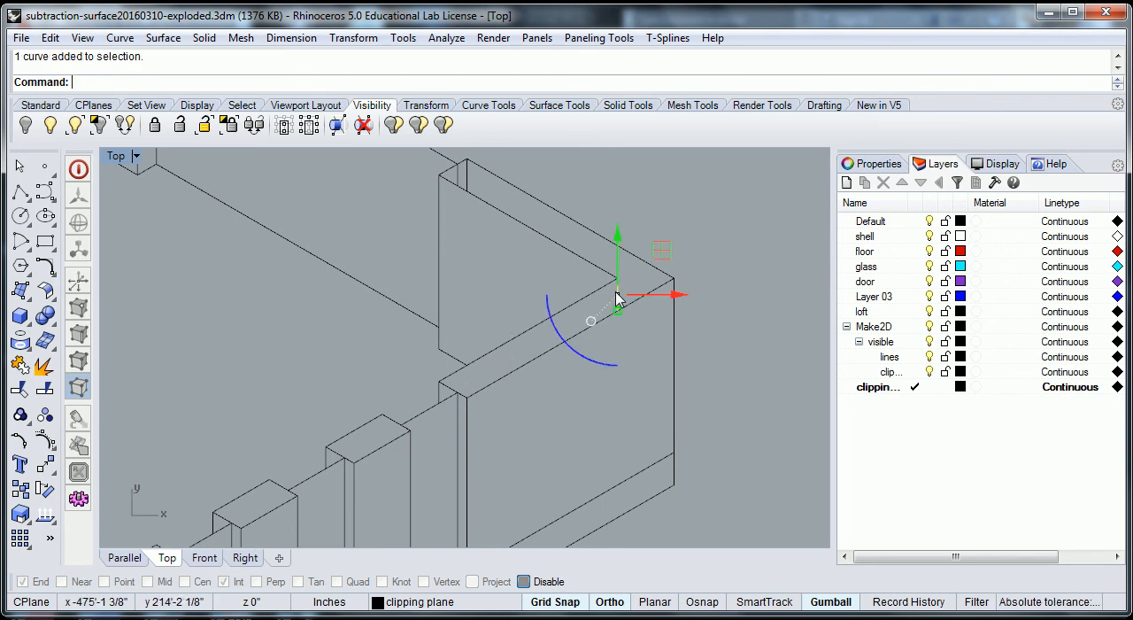
{"action": "key", "text": "Delete"}
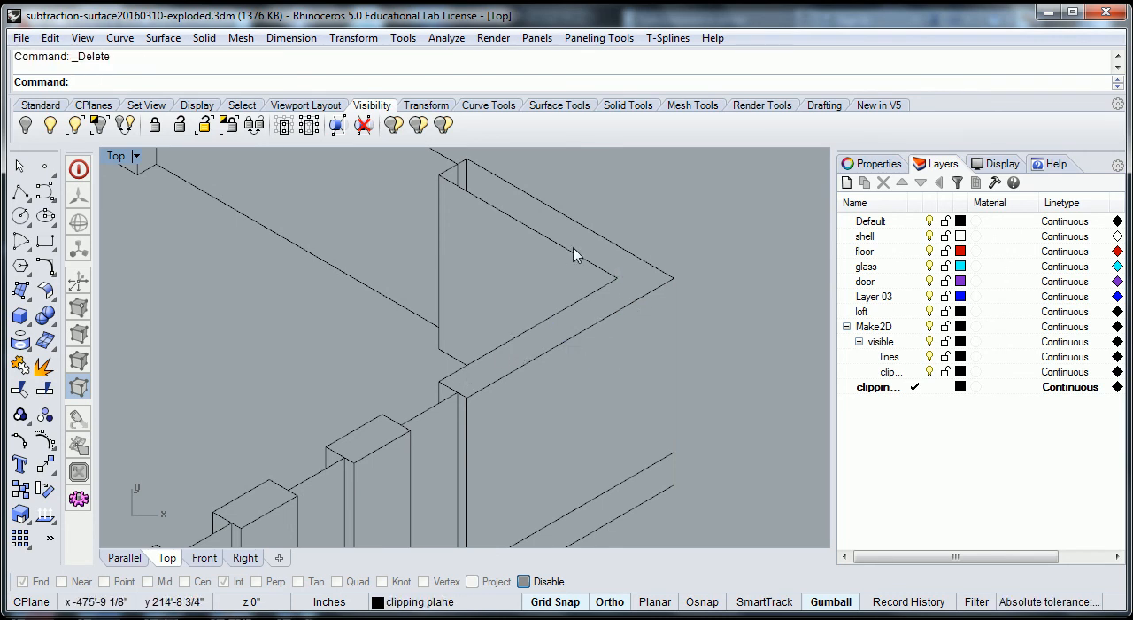
{"action": "left_click", "coordinate": [462, 181]}
{"action": "key", "text": "Delete"}
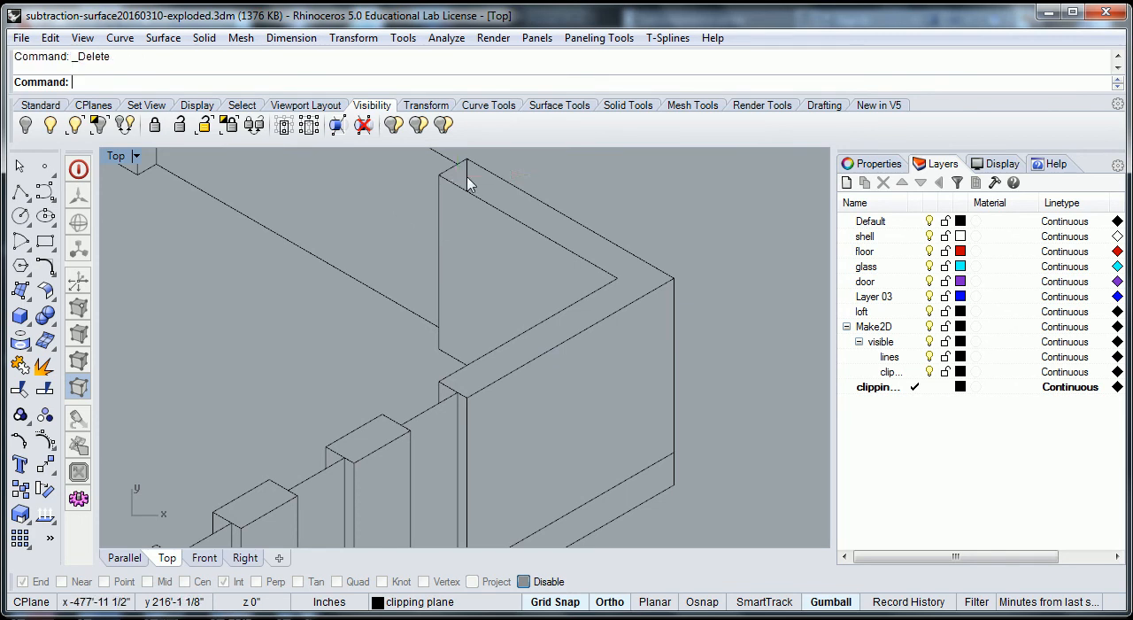
- Delete the remaining stray short lines on the cut wall tops along the rear walls and toward the left corner of the ground-floor part
{"action": "scroll", "coordinate": [485, 181], "scroll_direction": "down", "scroll_amount": 6}
{"action": "right_click_drag", "start_coordinate": [460, 193], "coordinate": [618, 376]}
{"action": "right_click_drag", "start_coordinate": [458, 272], "coordinate": [593, 385]}
{"action": "right_click_drag", "start_coordinate": [459, 316], "coordinate": [566, 354]}
{"action": "left_click", "coordinate": [505, 292]}
{"action": "key", "text": "Delete"}
{"action": "right_click_drag", "start_coordinate": [389, 398], "coordinate": [527, 324]}
{"action": "right_click_drag", "start_coordinate": [454, 341], "coordinate": [509, 322]}
{"action": "scroll", "coordinate": [420, 363], "scroll_direction": "up", "scroll_amount": 3}
{"action": "left_click", "coordinate": [438, 328]}
{"action": "key", "text": "Delete"}
{"action": "scroll", "coordinate": [361, 425], "scroll_direction": "down", "scroll_amount": 3}
{"action": "right_click_drag", "start_coordinate": [361, 425], "coordinate": [461, 339]}
{"action": "scroll", "coordinate": [383, 361], "scroll_direction": "up", "scroll_amount": 3}
{"action": "scroll", "coordinate": [452, 344], "scroll_direction": "down", "scroll_amount": 3}
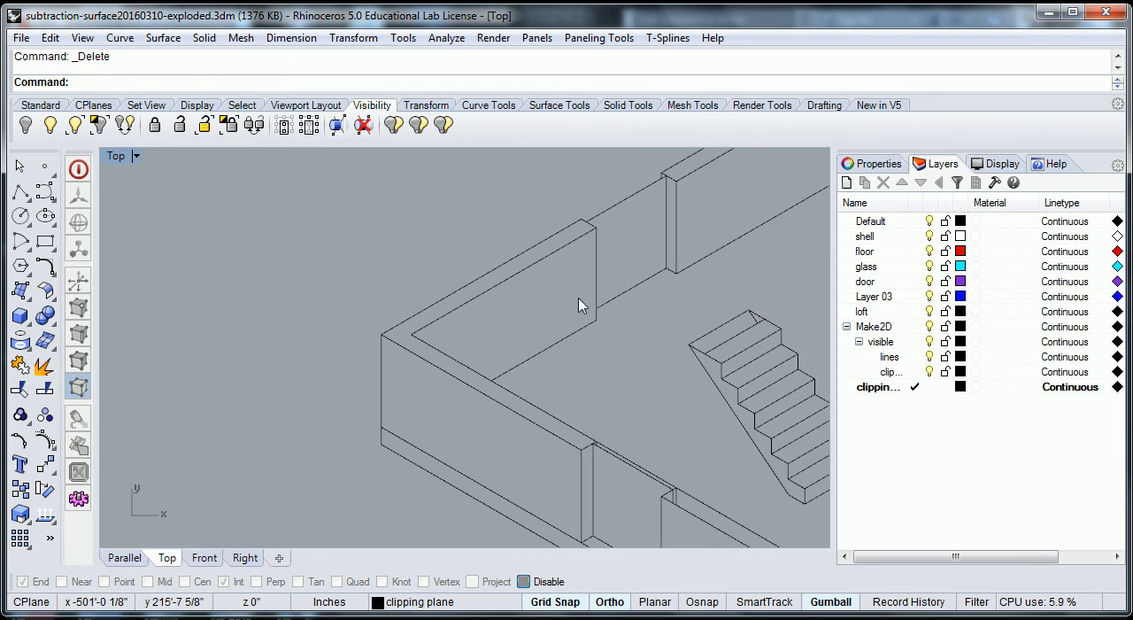
- Delete the stray short lines on the cut wall ends at both sides of the front-left wall's door opening
{"action": "right_click_drag", "start_coordinate": [607, 498], "coordinate": [455, 412]}
{"action": "scroll", "coordinate": [455, 412], "scroll_direction": "up", "scroll_amount": 8}
{"action": "left_click", "coordinate": [562, 430]}
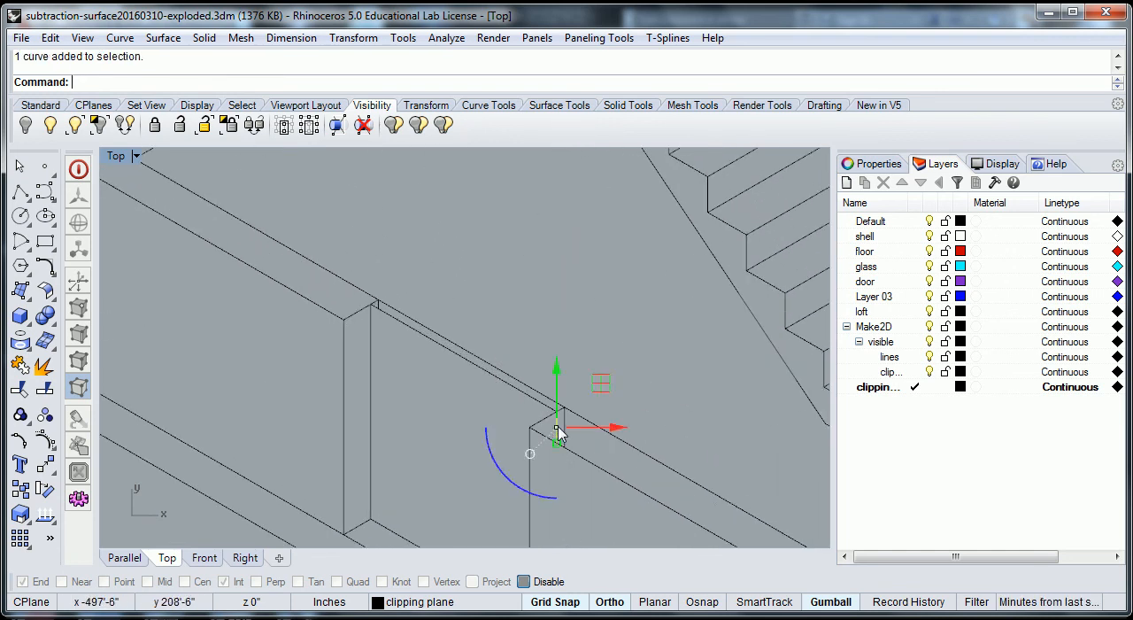
{"action": "scroll", "coordinate": [435, 331], "scroll_direction": "up", "scroll_amount": 4}
{"action": "scroll", "coordinate": [350, 293], "scroll_direction": "up", "scroll_amount": 2}
{"action": "left_click", "coordinate": [346, 291]}
{"action": "key", "text": "Delete"}
- Delete the stray short line on the top step of the ground-floor stairs
{"action": "scroll", "coordinate": [403, 335], "scroll_direction": "down", "scroll_amount": 5}
{"action": "scroll", "coordinate": [455, 397], "scroll_direction": "down", "scroll_amount": 8}
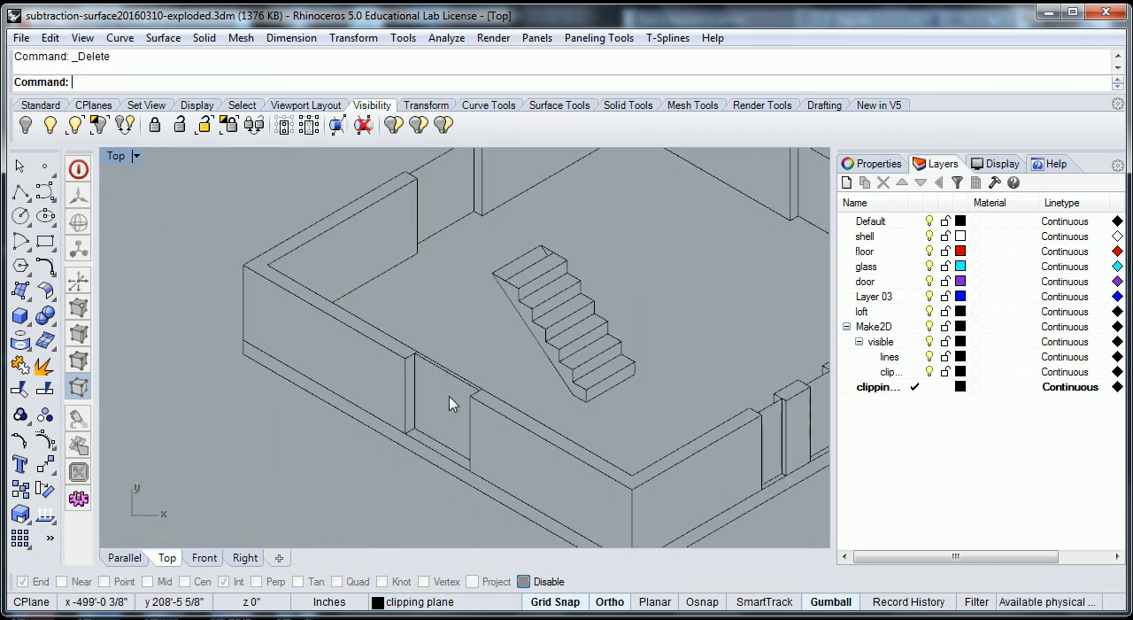
{"action": "scroll", "coordinate": [491, 354], "scroll_direction": "up", "scroll_amount": 6}
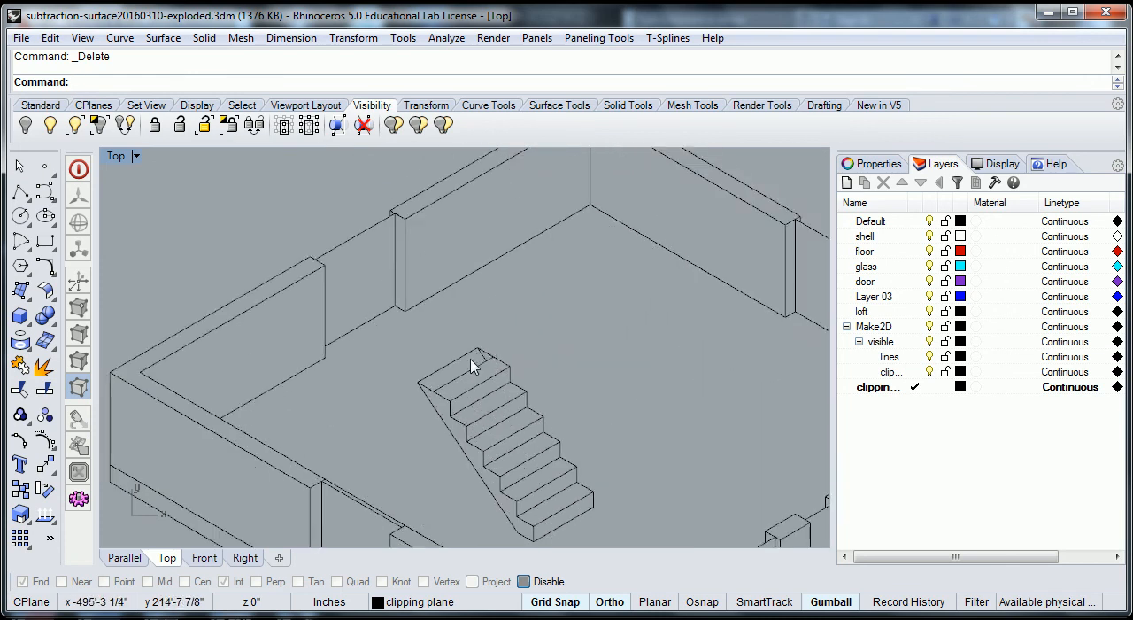
{"action": "left_click", "coordinate": [520, 352]}
{"action": "key", "text": "Delete"}
{"action": "scroll", "coordinate": [555, 390], "scroll_direction": "down", "scroll_amount": 4}
{"action": "scroll", "coordinate": [554, 406], "scroll_direction": "down", "scroll_amount": 5}
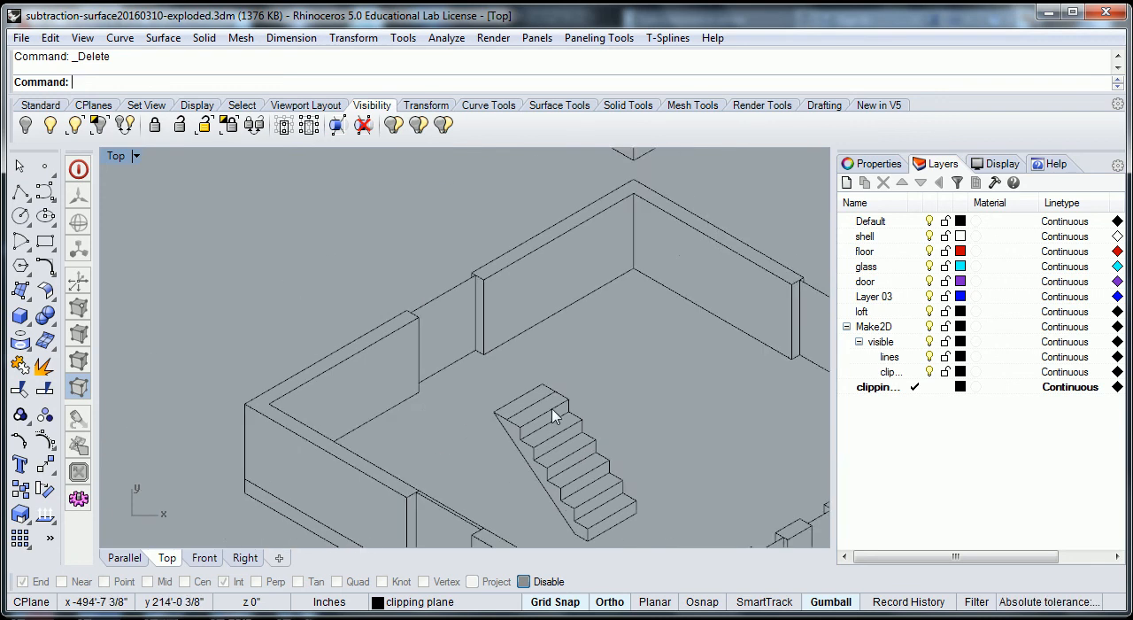
- Delete the stray short lines at both ends of the notch around the back corner of the exploded middle part
{"action": "scroll", "coordinate": [552, 329], "scroll_direction": "up", "scroll_amount": 5}
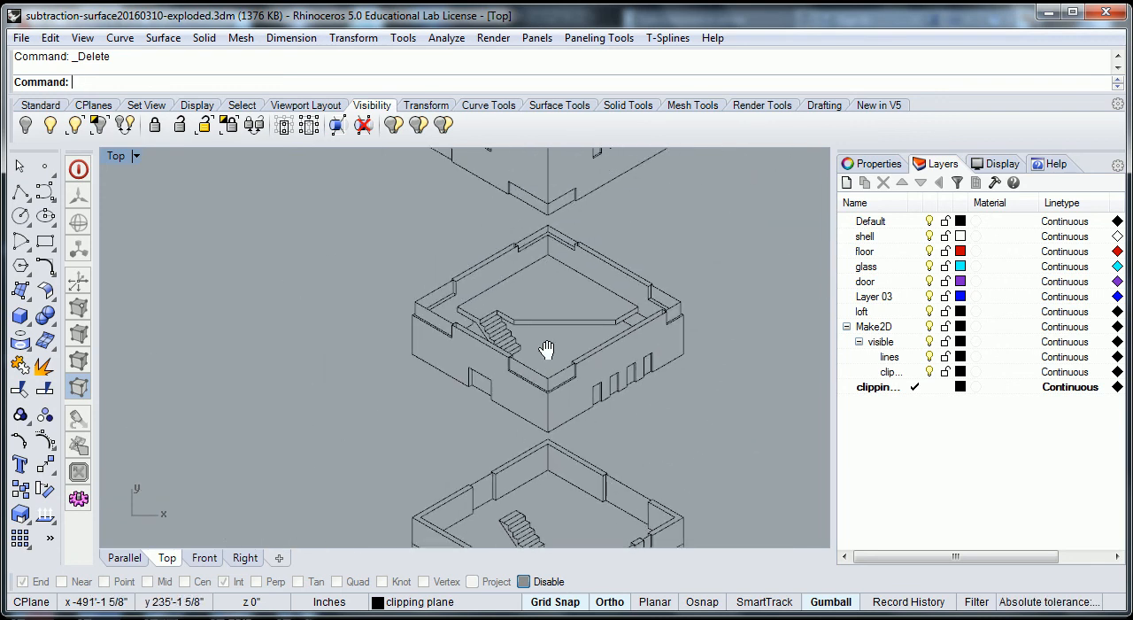
{"action": "right_click_drag", "start_coordinate": [450, 286], "coordinate": [445, 296]}
{"action": "scroll", "coordinate": [453, 308], "scroll_direction": "up", "scroll_amount": 6}
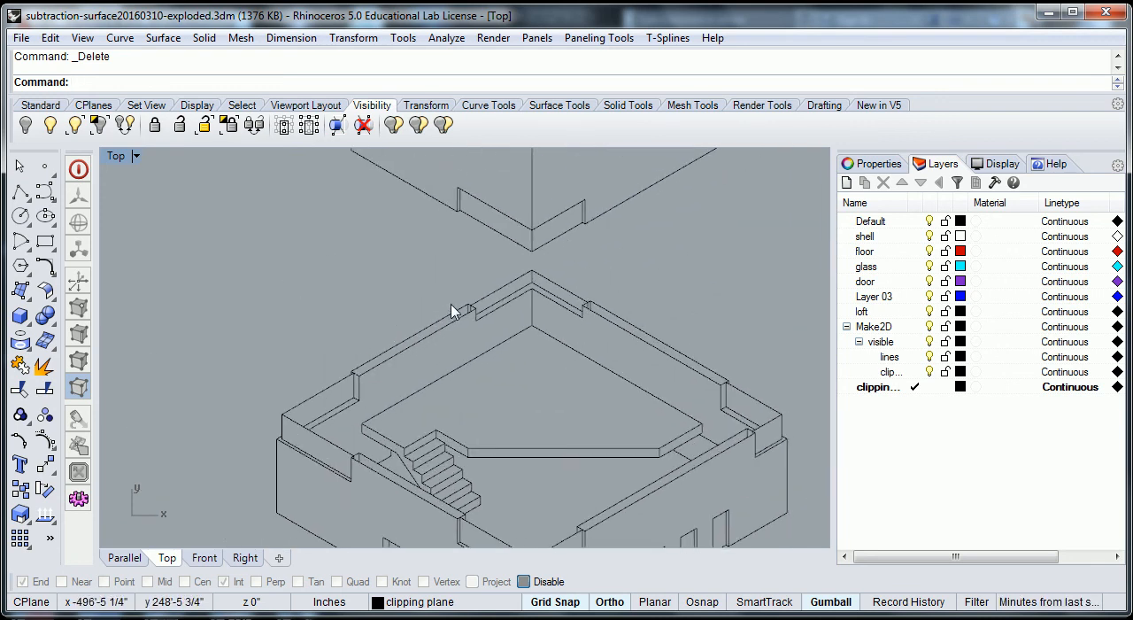
{"action": "left_click", "coordinate": [495, 313]}
{"action": "key", "text": "Delete"}
{"action": "right_click_drag", "start_coordinate": [744, 330], "coordinate": [407, 251]}
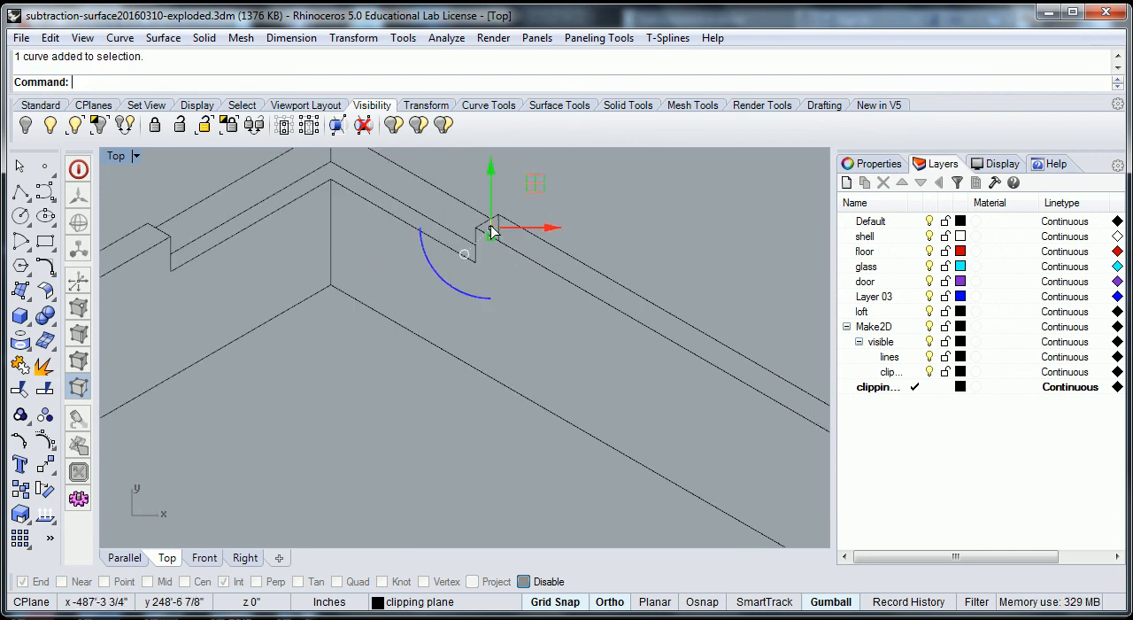
{"action": "left_click", "coordinate": [500, 234]}
{"action": "key", "text": "Delete"}
- Delete the stray short line at the wall notch near the right corner of the middle part
{"action": "right_click_drag", "start_coordinate": [628, 387], "coordinate": [493, 366]}
{"action": "right_click_drag", "start_coordinate": [578, 417], "coordinate": [549, 278]}
{"action": "scroll", "coordinate": [581, 338], "scroll_direction": "up", "scroll_amount": 6}
{"action": "left_click", "coordinate": [580, 305]}
{"action": "key", "text": "Delete"}
- Delete the stray short vertical line inside the cut wall end at the notch beside the middle part's stairs
{"action": "right_click_drag", "start_coordinate": [523, 384], "coordinate": [343, 370]}
{"action": "right_click_drag", "start_coordinate": [142, 269], "coordinate": [294, 366]}
{"action": "scroll", "coordinate": [280, 355], "scroll_direction": "up", "scroll_amount": 10}
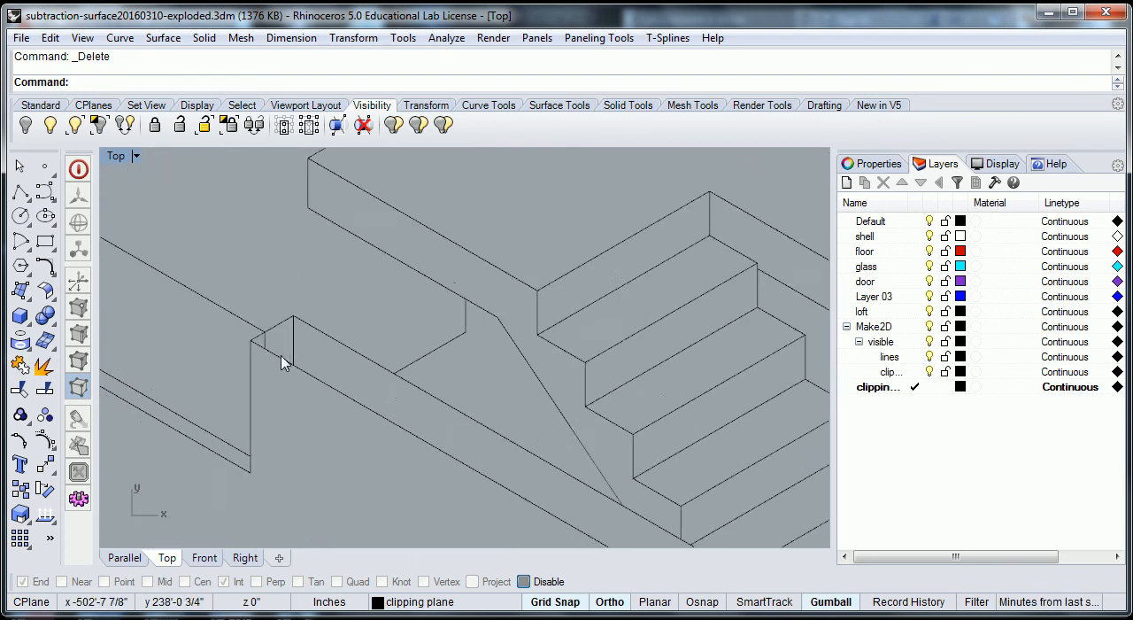
{"action": "left_click", "coordinate": [299, 335]}
{"action": "key", "text": "Escape"}
{"action": "scroll", "coordinate": [372, 325], "scroll_direction": "down", "scroll_amount": 6}
{"action": "scroll", "coordinate": [396, 323], "scroll_direction": "down", "scroll_amount": 6}
{"action": "right_click_drag", "start_coordinate": [456, 320], "coordinate": [419, 524]}
{"action": "right_click_drag", "start_coordinate": [465, 354], "coordinate": [445, 487]}
{"action": "scroll", "coordinate": [593, 376], "scroll_direction": "down", "scroll_amount": 5}
{"action": "scroll", "coordinate": [539, 310], "scroll_direction": "down", "scroll_amount": 8}
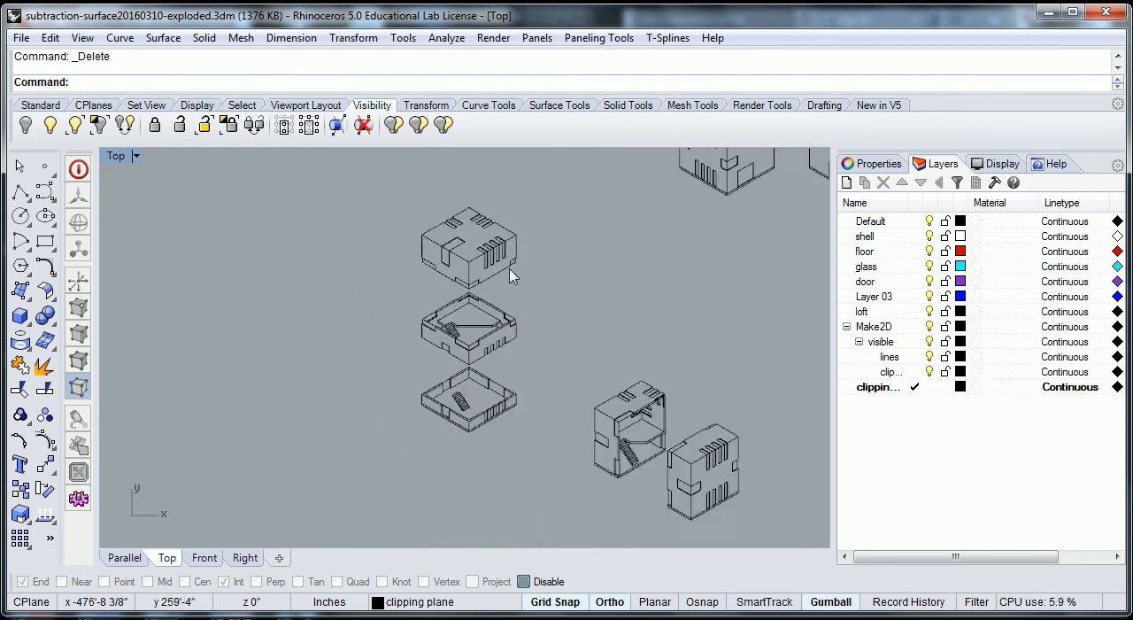